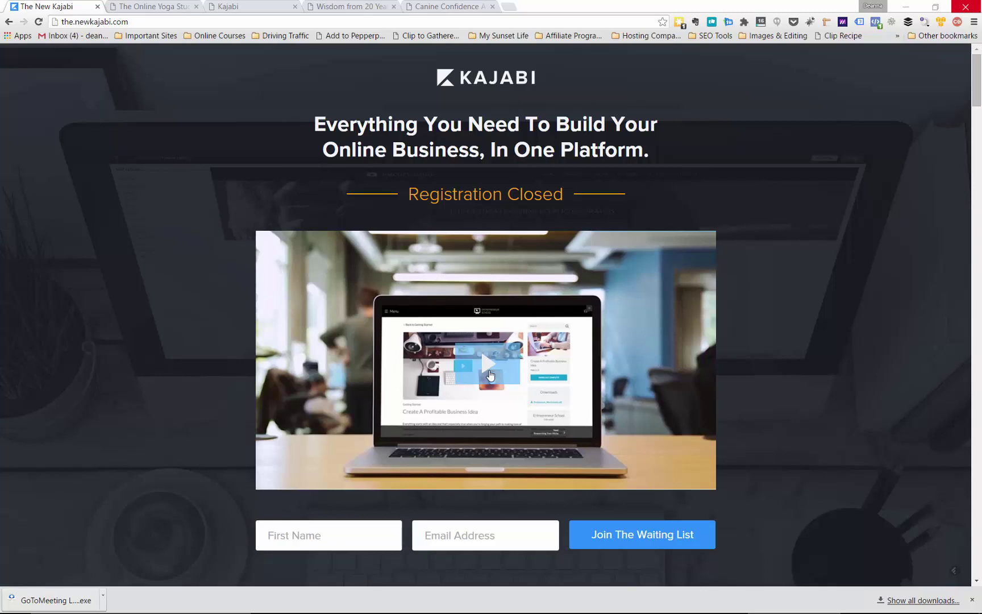
Examine The New Kajabi landing page, from the online business tools overview through customer login and customizable themes to the full feature list
{"action": "scroll", "coordinate": [490, 375], "scroll_direction": "down", "scroll_amount": 5}
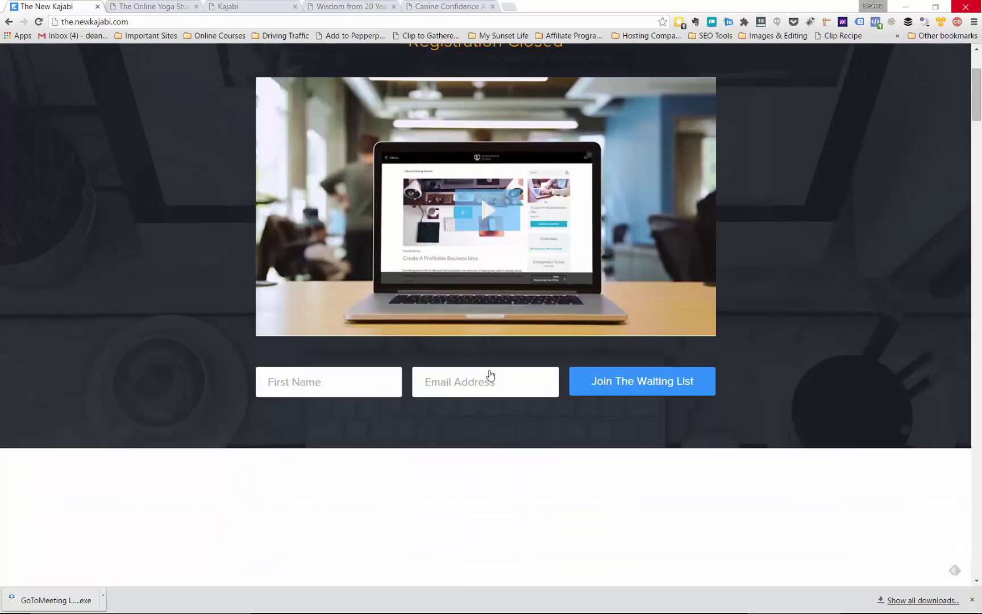
{"action": "scroll", "coordinate": [490, 375], "scroll_direction": "down", "scroll_amount": 5}
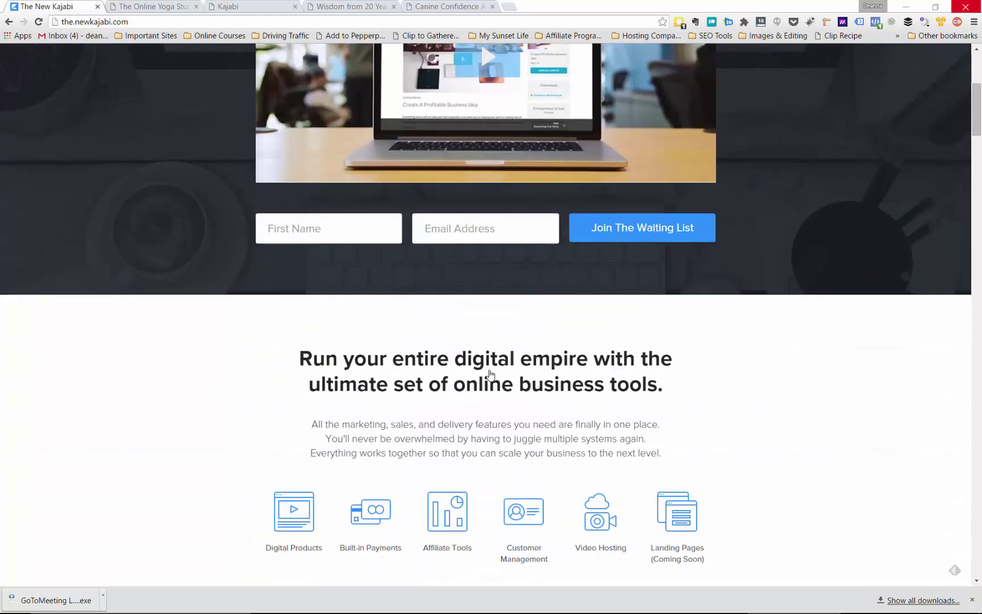
{"action": "scroll", "coordinate": [490, 375], "scroll_direction": "down", "scroll_amount": 1}
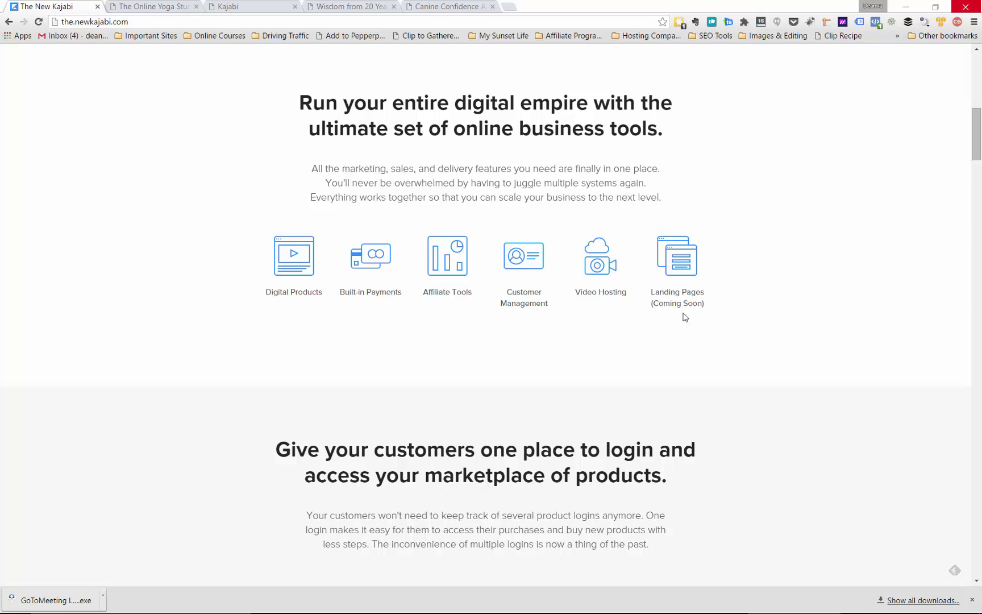
{"action": "scroll", "coordinate": [661, 355], "scroll_direction": "down", "scroll_amount": 3}
{"action": "scroll", "coordinate": [661, 355], "scroll_direction": "down", "scroll_amount": 6}
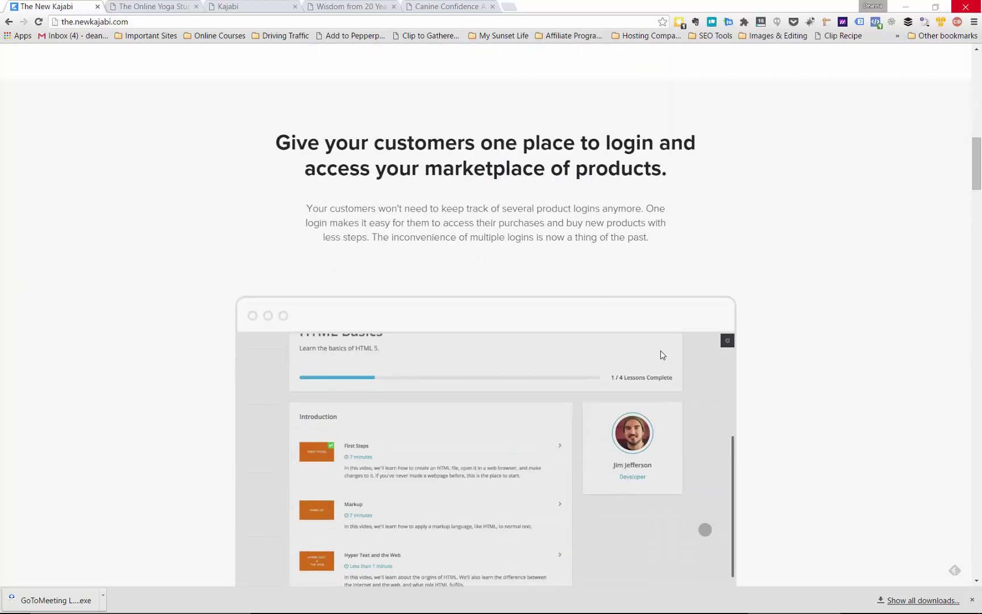
{"action": "scroll", "coordinate": [831, 365], "scroll_direction": "down", "scroll_amount": 4}
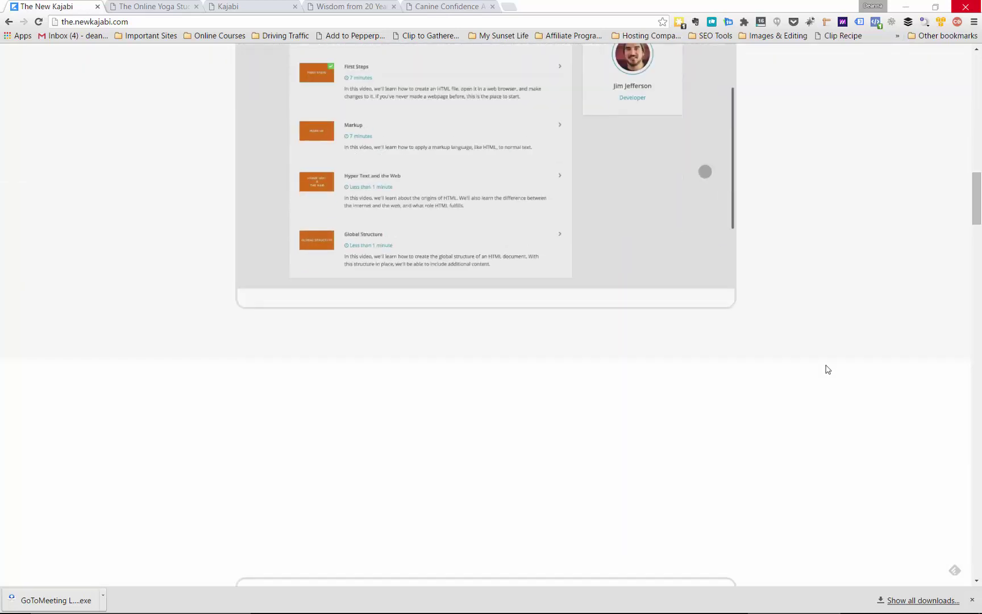
{"action": "scroll", "coordinate": [778, 373], "scroll_direction": "down", "scroll_amount": 5}
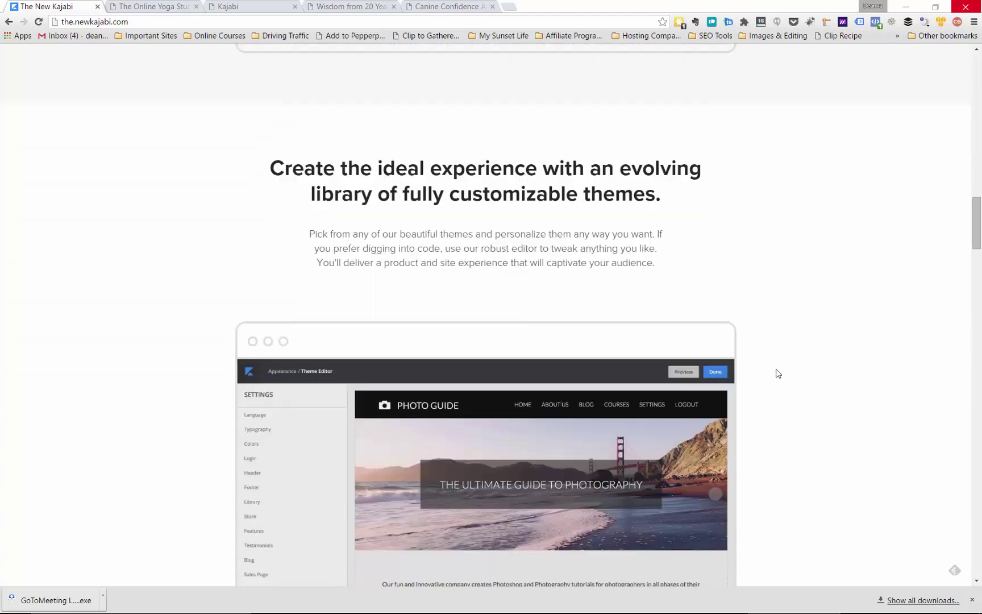
{"action": "scroll", "coordinate": [778, 373], "scroll_direction": "down", "scroll_amount": 5}
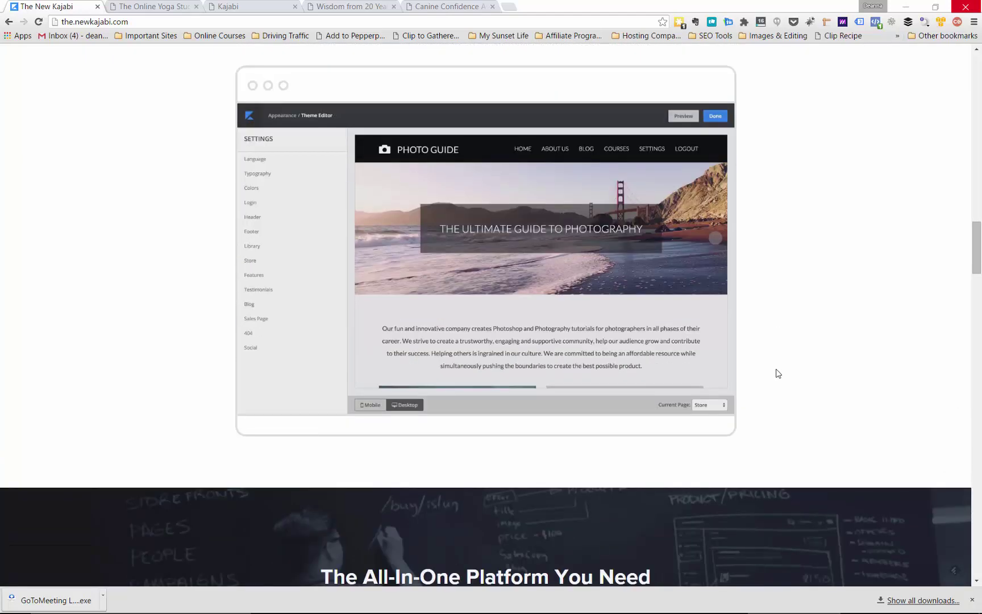
{"action": "scroll", "coordinate": [777, 373], "scroll_direction": "down", "scroll_amount": 2}
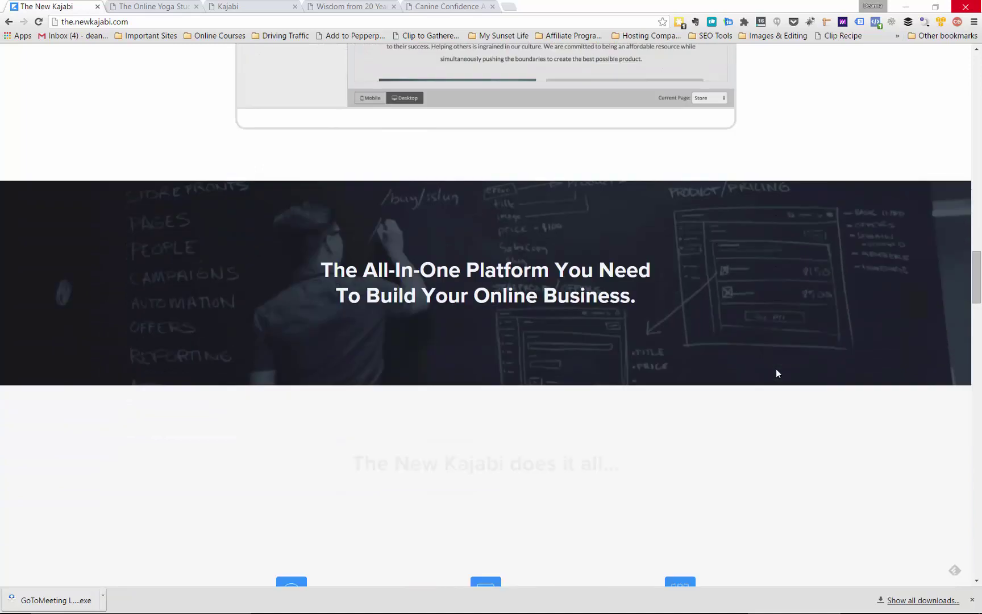
{"action": "scroll", "coordinate": [778, 374], "scroll_direction": "down", "scroll_amount": 5}
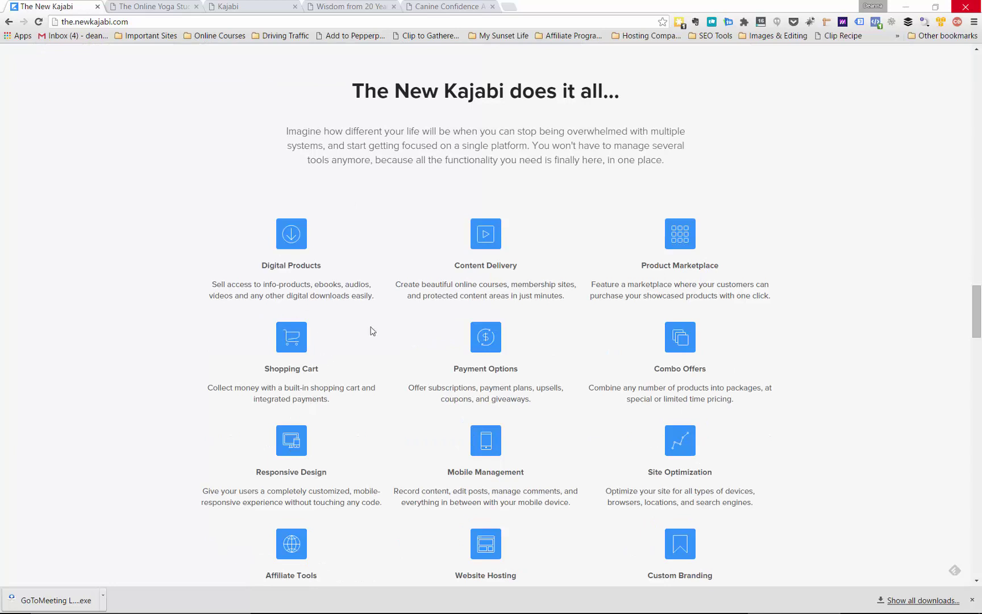
{"action": "scroll", "coordinate": [453, 335], "scroll_direction": "down", "scroll_amount": 1}
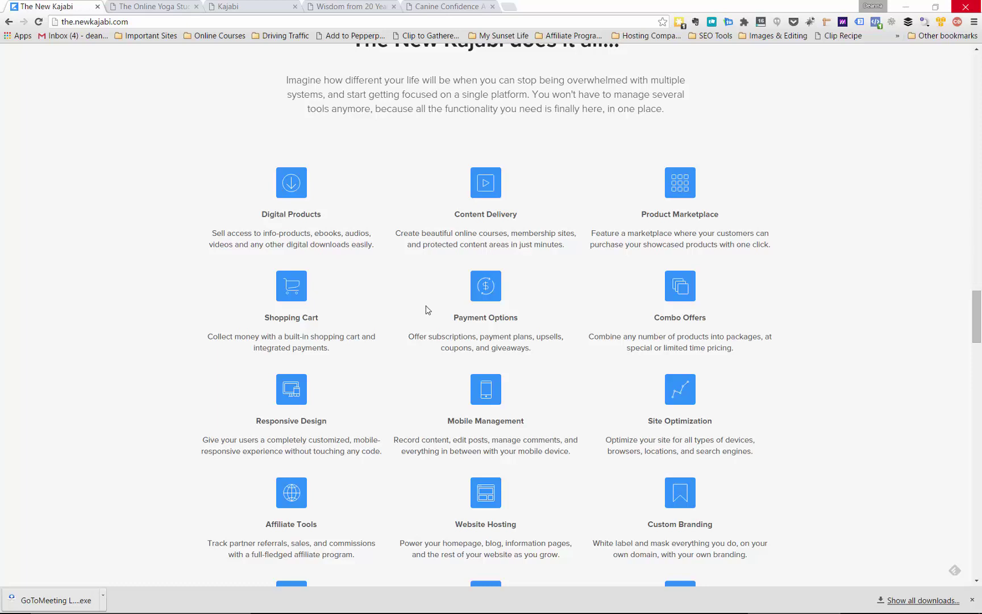
Browse the customer testimonials and the reviews video section of the landing page, and return to its opening section
{"action": "scroll", "coordinate": [426, 306], "scroll_direction": "down", "scroll_amount": 12}
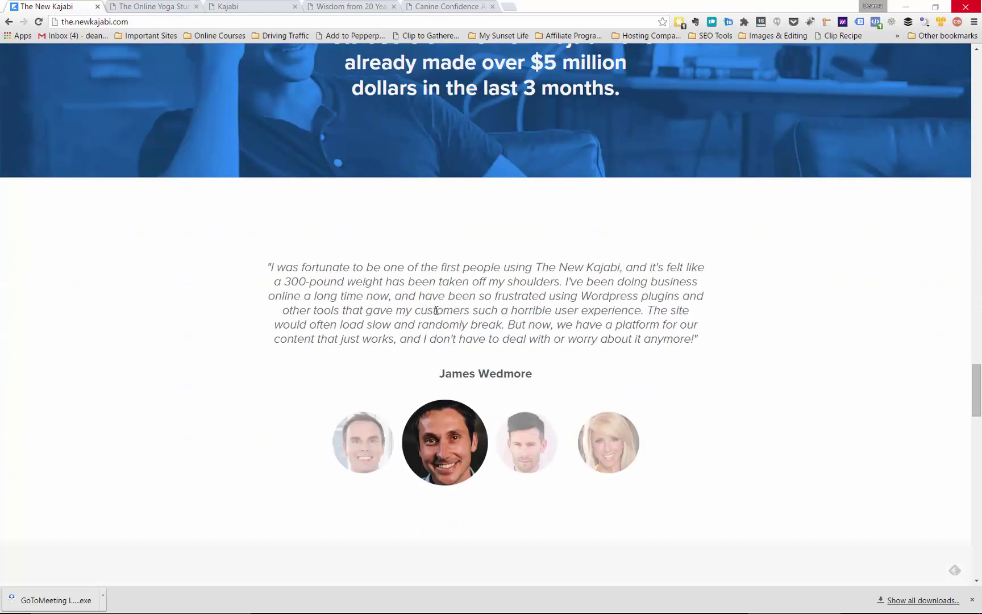
{"action": "left_click", "coordinate": [525, 417]}
{"action": "left_click", "coordinate": [457, 428]}
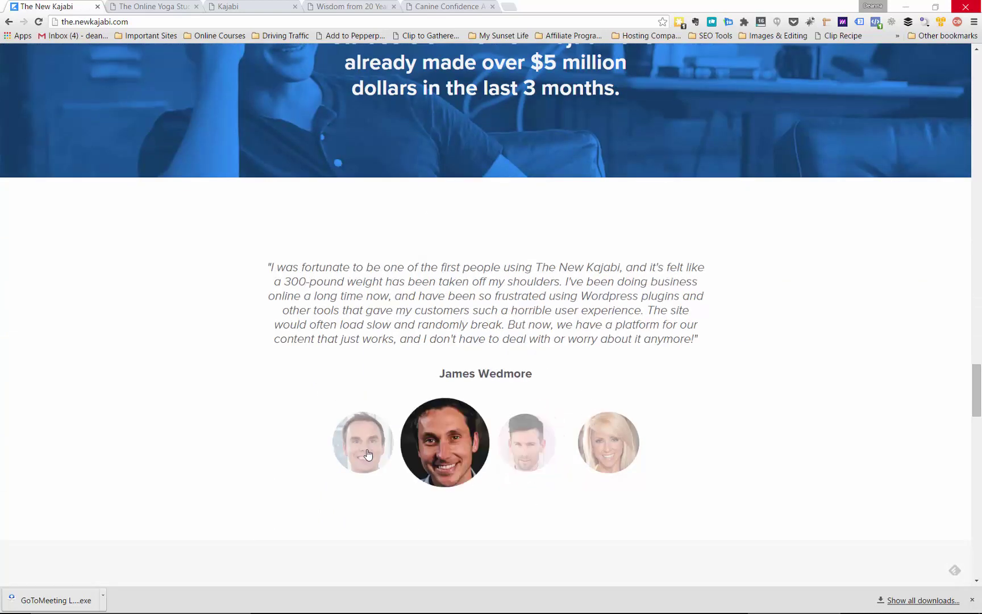
{"action": "left_click", "coordinate": [367, 449]}
{"action": "left_click", "coordinate": [442, 443]}
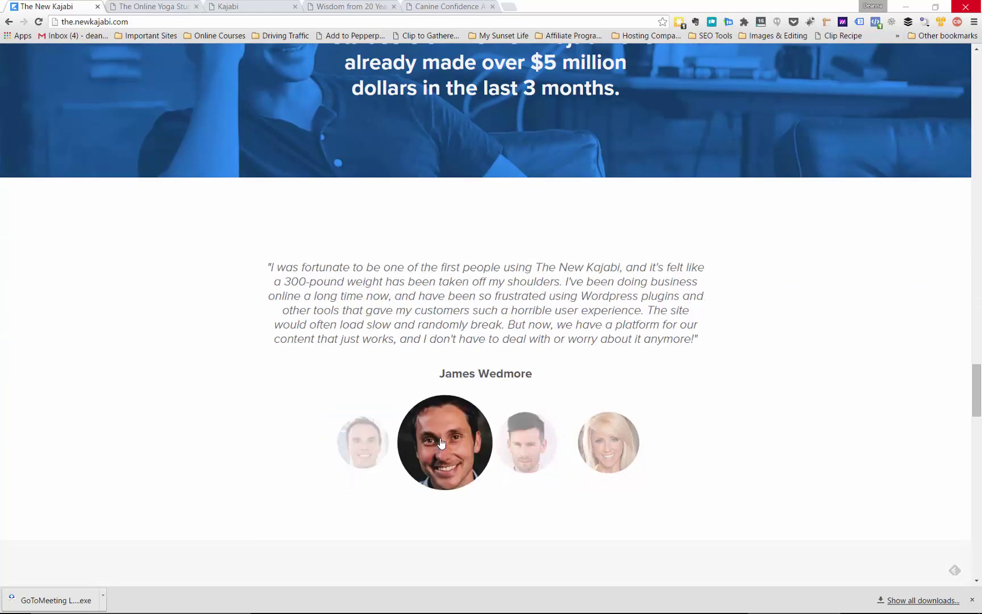
{"action": "left_click", "coordinate": [641, 451]}
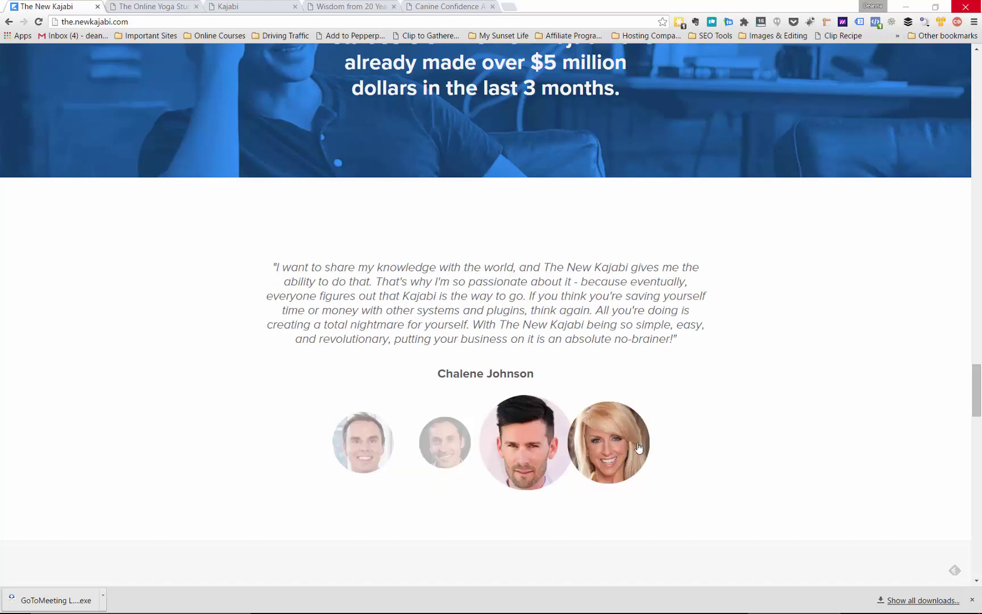
{"action": "scroll", "coordinate": [695, 423], "scroll_direction": "down", "scroll_amount": 4}
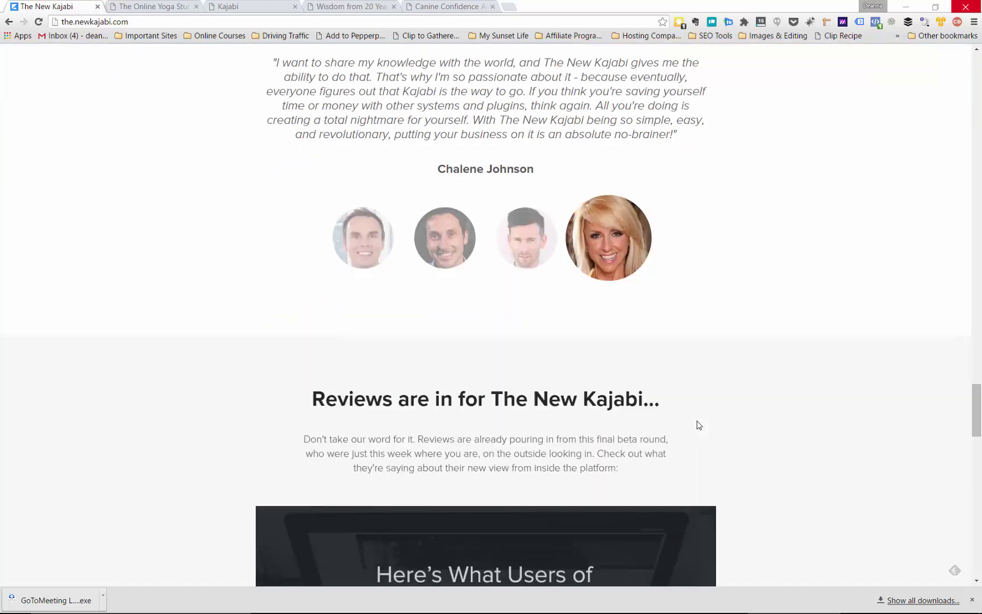
{"action": "scroll", "coordinate": [698, 426], "scroll_direction": "down", "scroll_amount": 6}
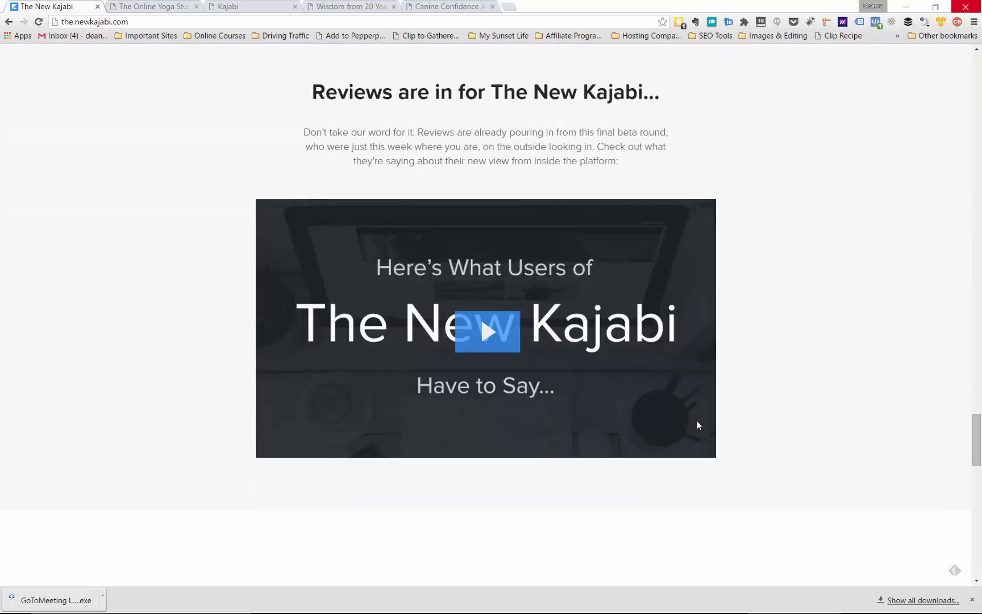
{"action": "scroll", "coordinate": [698, 425], "scroll_direction": "up", "scroll_amount": 9}
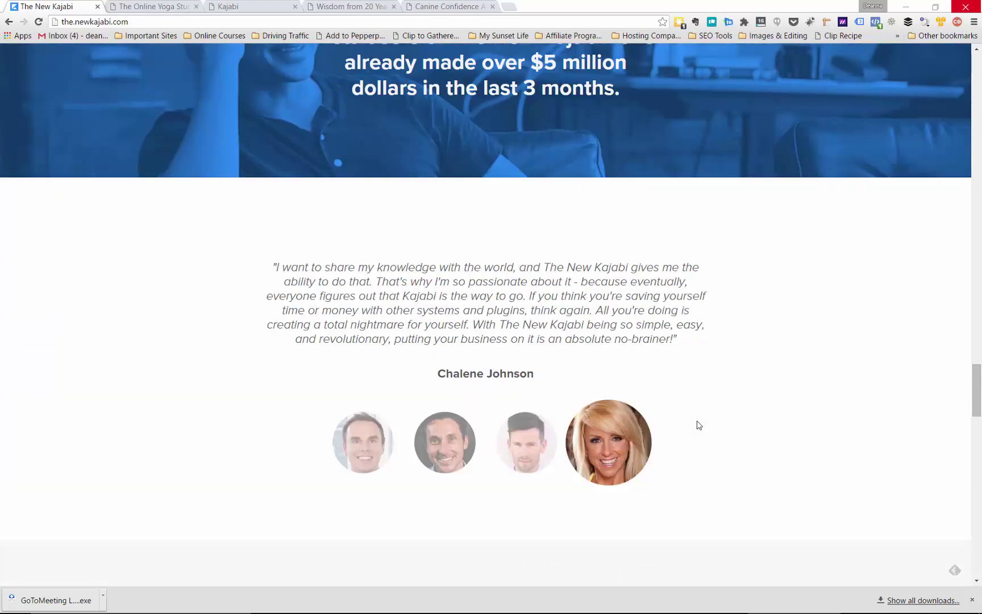
{"action": "scroll", "coordinate": [699, 426], "scroll_direction": "up", "scroll_amount": 20}
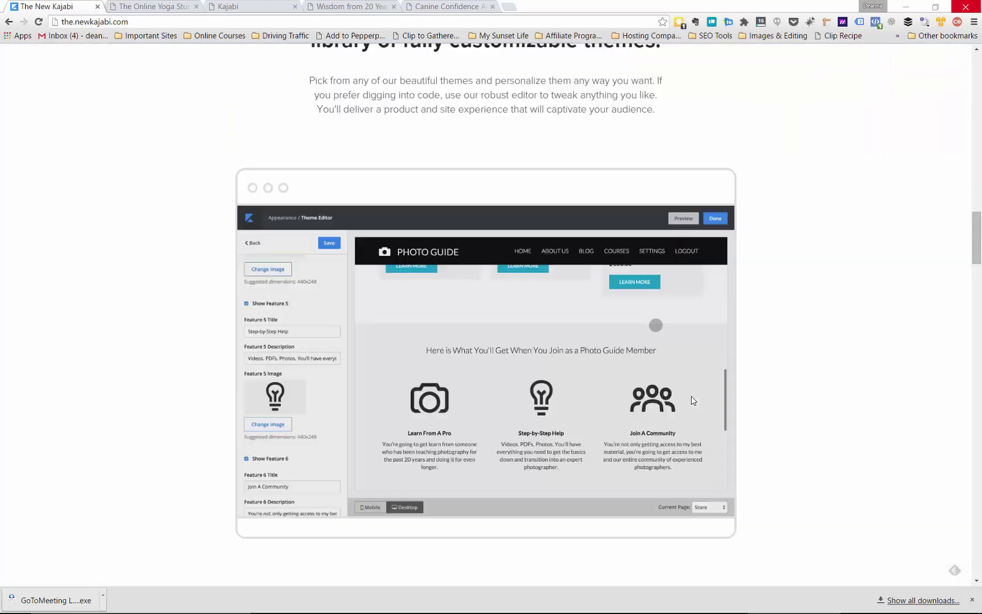
{"action": "scroll", "coordinate": [693, 401], "scroll_direction": "up", "scroll_amount": 4}
{"action": "scroll", "coordinate": [693, 400], "scroll_direction": "up", "scroll_amount": 13}
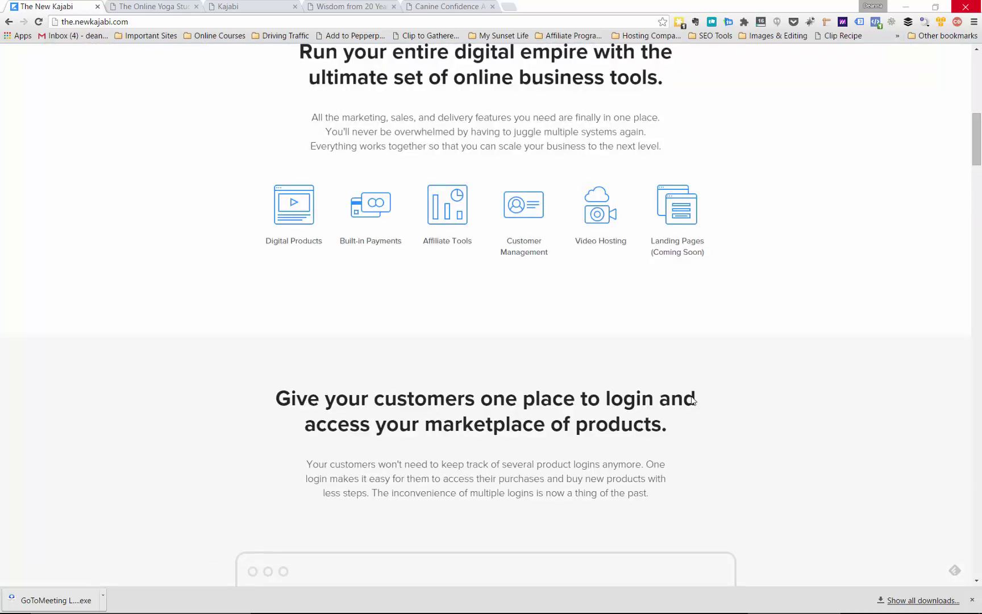
{"action": "scroll", "coordinate": [692, 401], "scroll_direction": "up", "scroll_amount": 10}
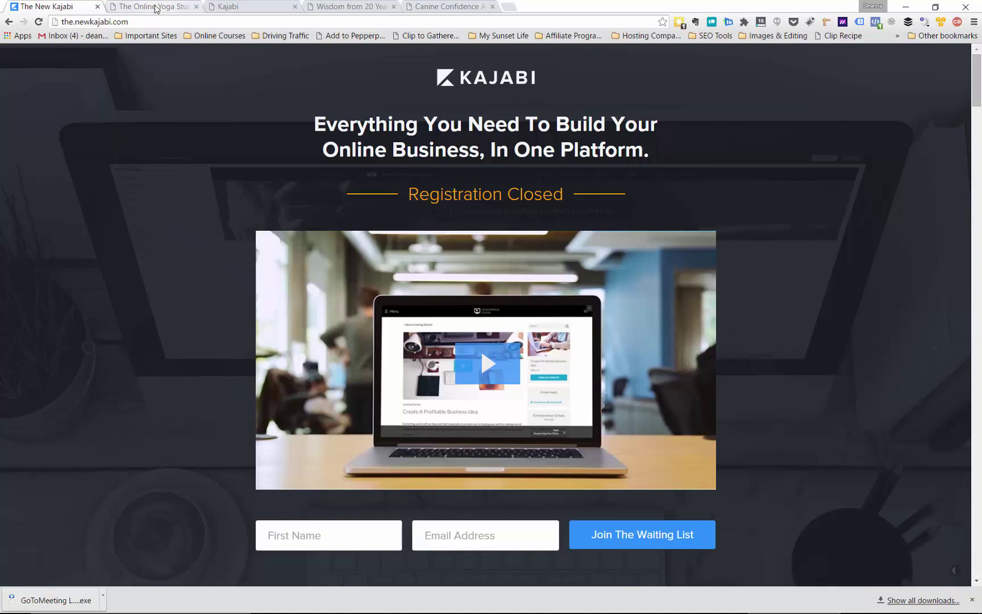
Switch to The Online Yoga Studio site and examine its custom web address, free offers and course listings
{"action": "left_click", "coordinate": [155, 8]}
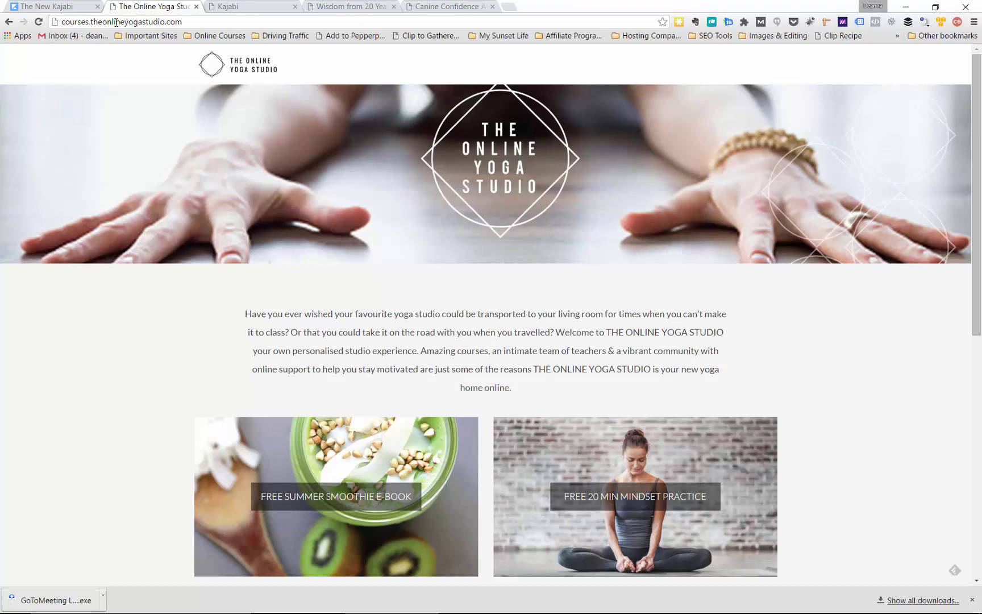
{"action": "left_click", "coordinate": [189, 22]}
{"action": "left_click", "coordinate": [190, 23]}
{"action": "scroll", "coordinate": [853, 332], "scroll_direction": "down", "scroll_amount": 3}
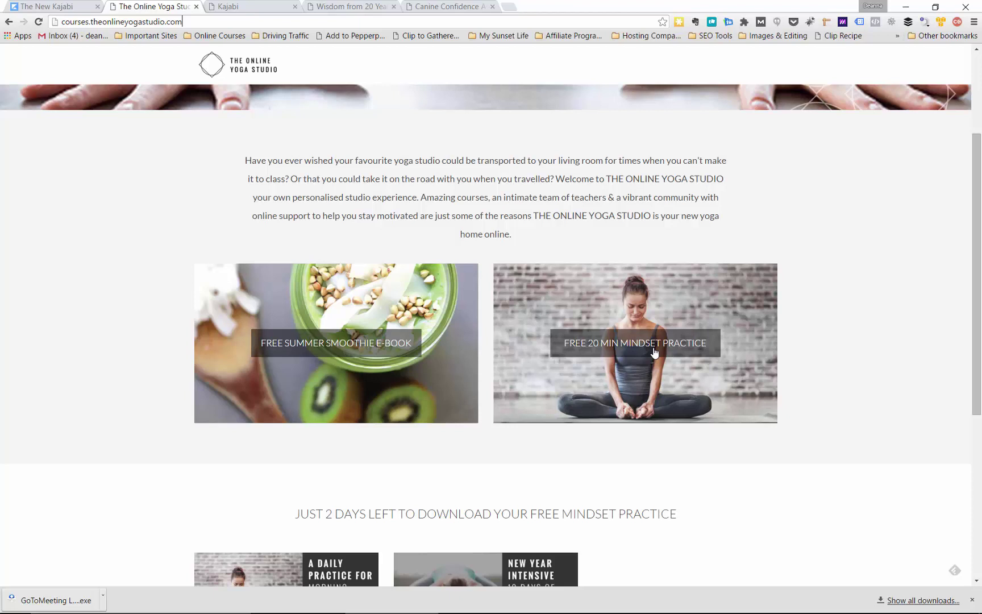
{"action": "scroll", "coordinate": [655, 352], "scroll_direction": "down", "scroll_amount": 4}
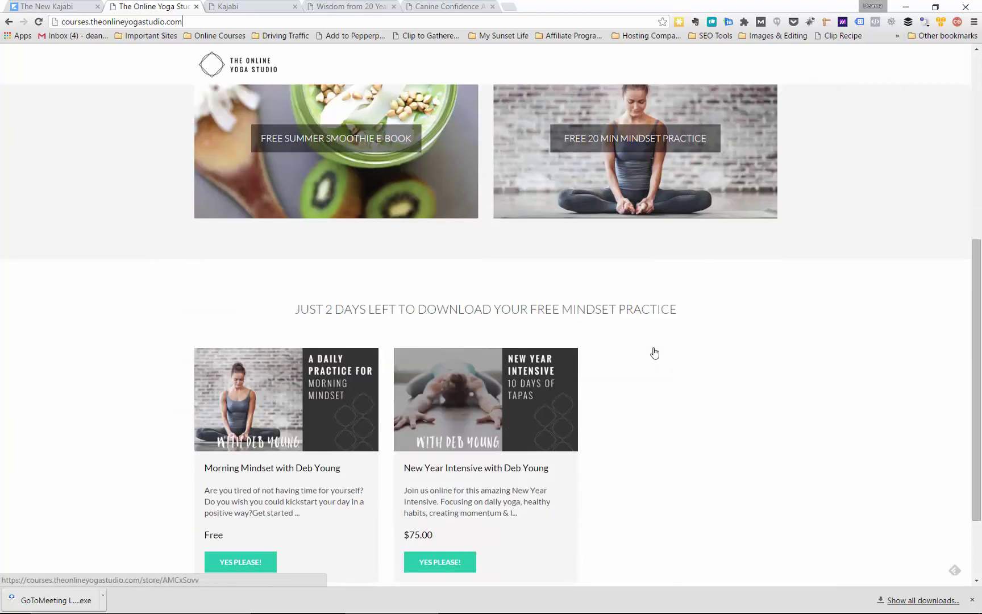
{"action": "scroll", "coordinate": [655, 352], "scroll_direction": "down", "scroll_amount": 1}
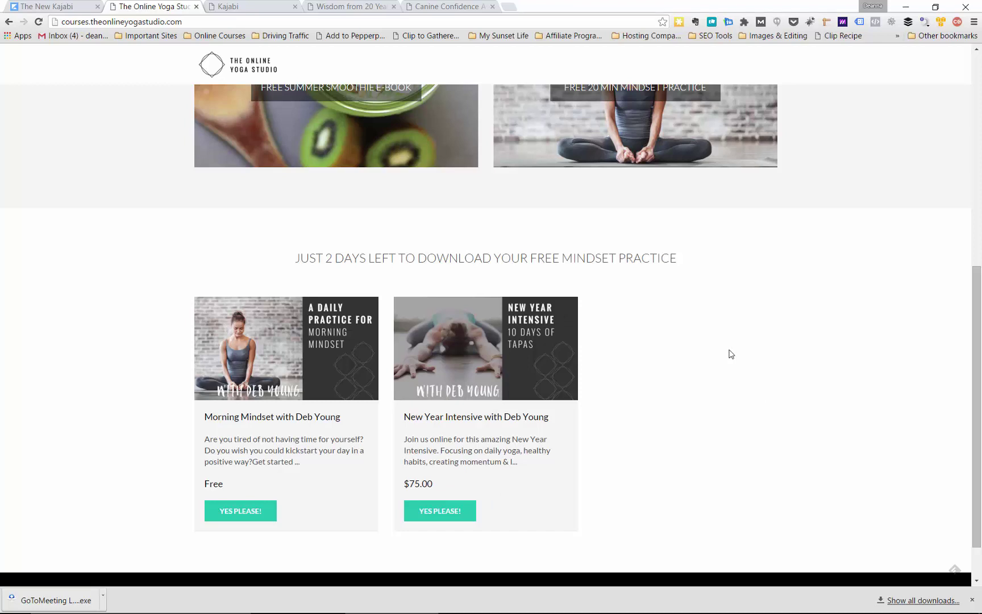
{"action": "scroll", "coordinate": [731, 354], "scroll_direction": "up", "scroll_amount": 7}
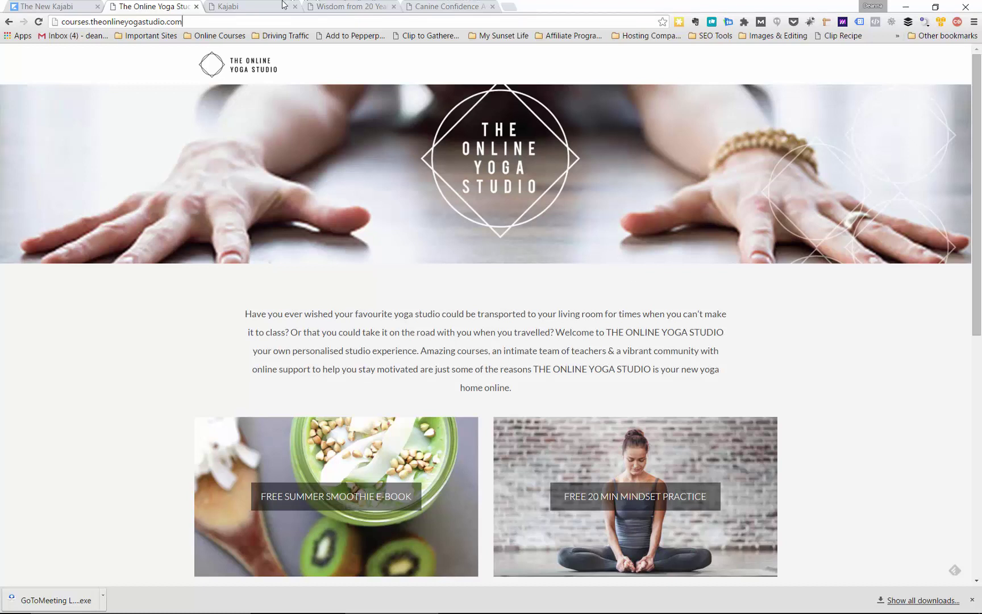
Switch to the ESL educator training site and examine its free teaching materials and paid coaching offer
{"action": "left_click", "coordinate": [339, 7]}
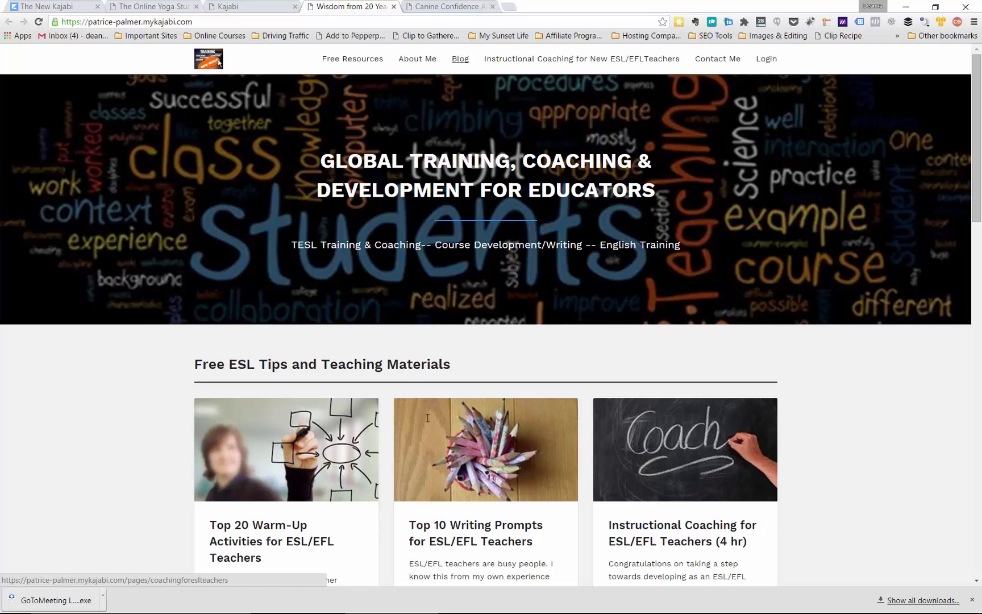
{"action": "scroll", "coordinate": [428, 417], "scroll_direction": "down", "scroll_amount": 3}
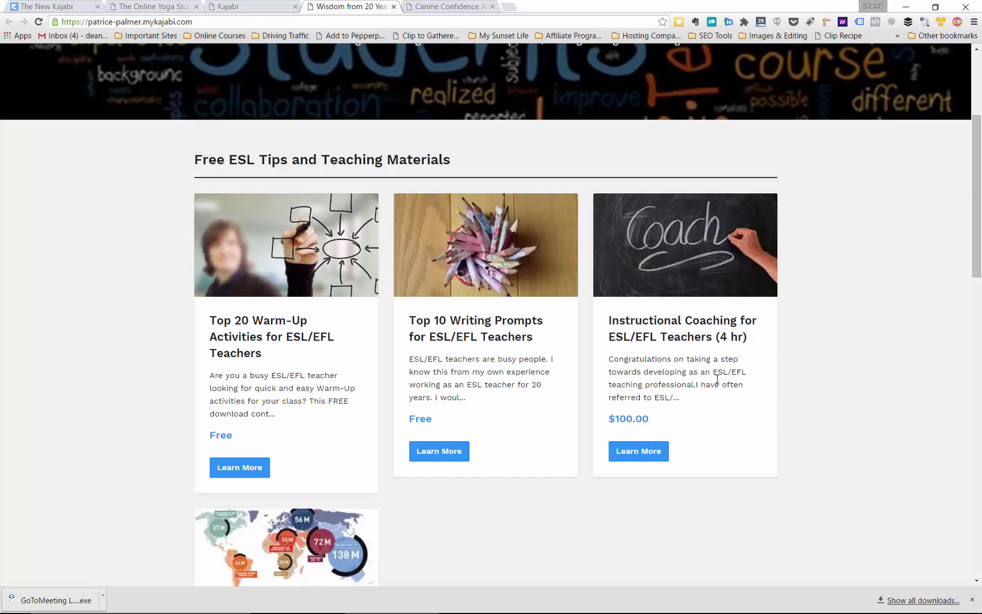
{"action": "scroll", "coordinate": [710, 387], "scroll_direction": "down", "scroll_amount": 2}
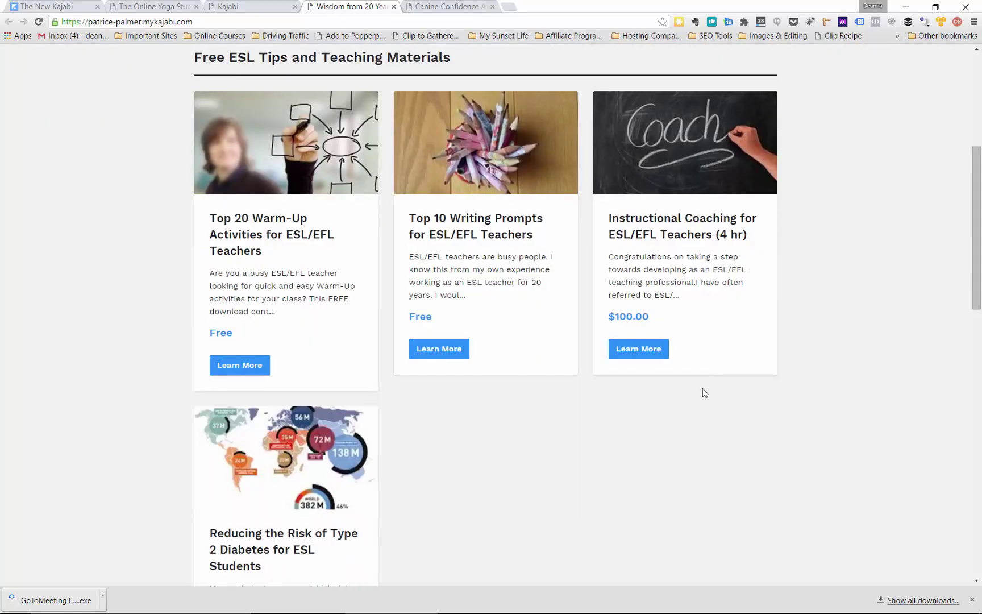
{"action": "scroll", "coordinate": [696, 394], "scroll_direction": "down", "scroll_amount": 5}
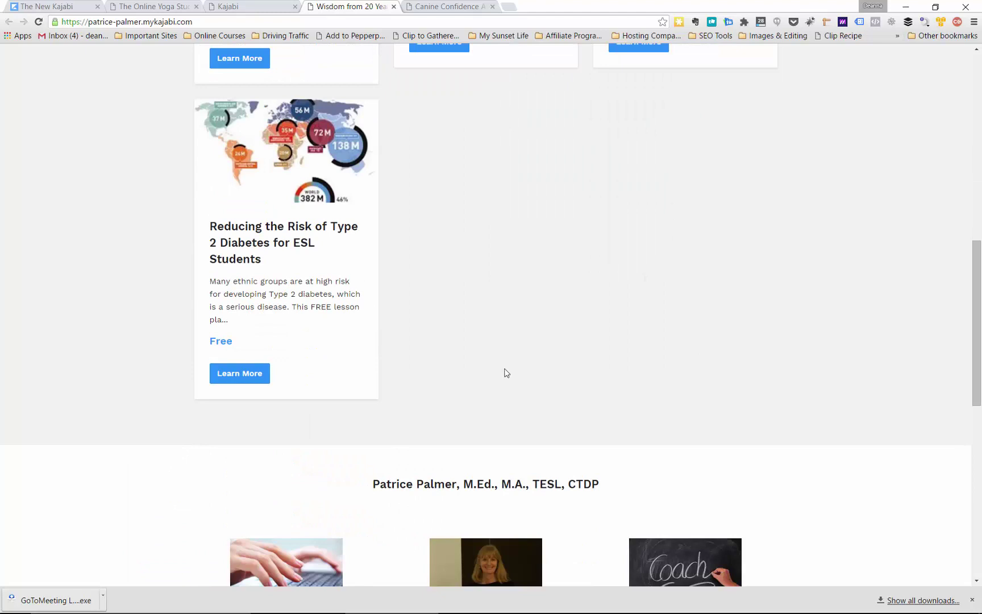
Examine the ESL site's training and coaching services, testimonials and social media links, and return to its header banner
{"action": "scroll", "coordinate": [647, 375], "scroll_direction": "down", "scroll_amount": 4}
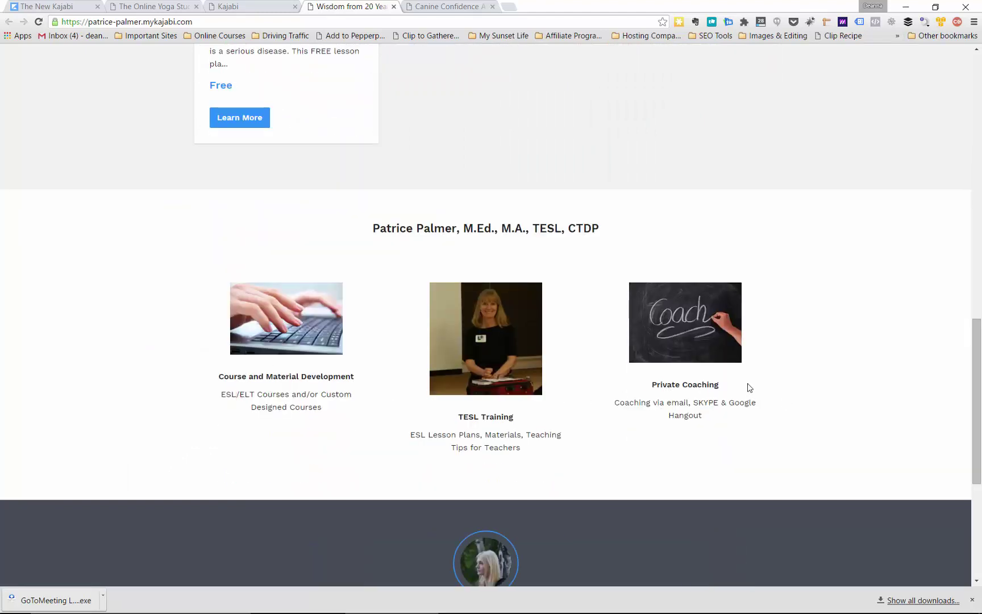
{"action": "scroll", "coordinate": [759, 383], "scroll_direction": "down", "scroll_amount": 5}
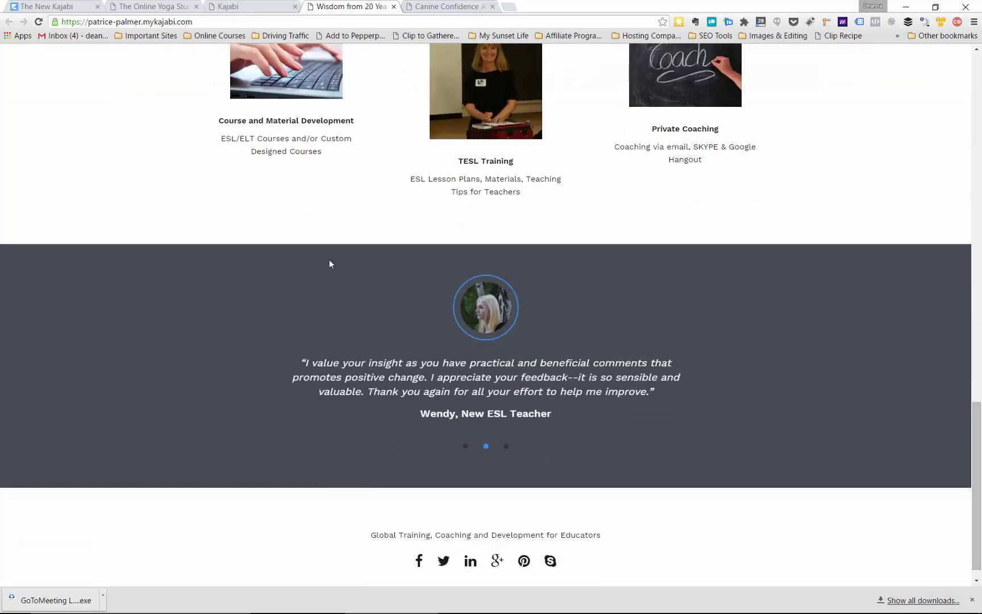
{"action": "scroll", "coordinate": [278, 216], "scroll_direction": "up", "scroll_amount": 2}
{"action": "scroll", "coordinate": [278, 216], "scroll_direction": "up", "scroll_amount": 1}
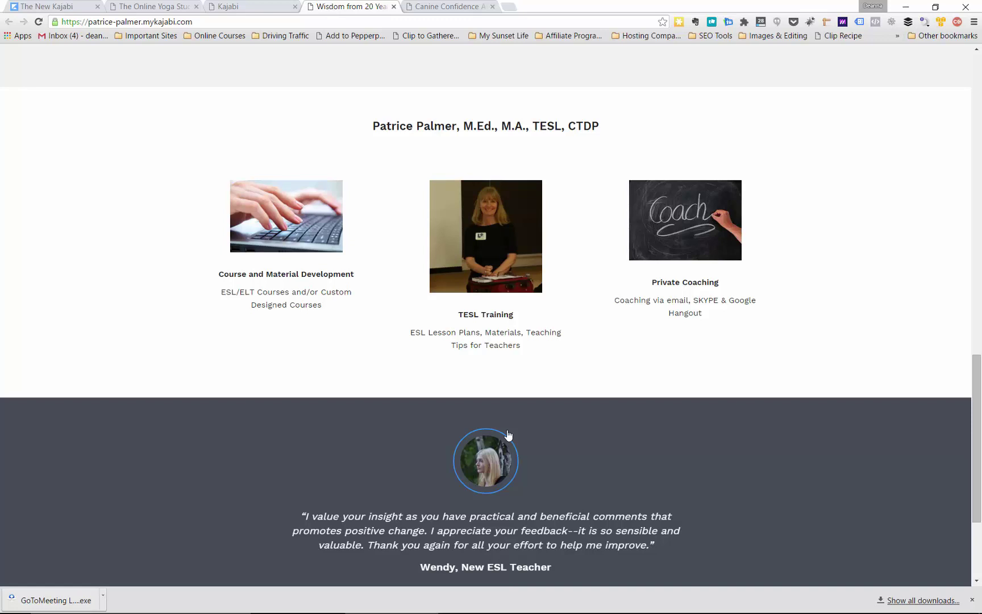
{"action": "scroll", "coordinate": [507, 435], "scroll_direction": "down", "scroll_amount": 4}
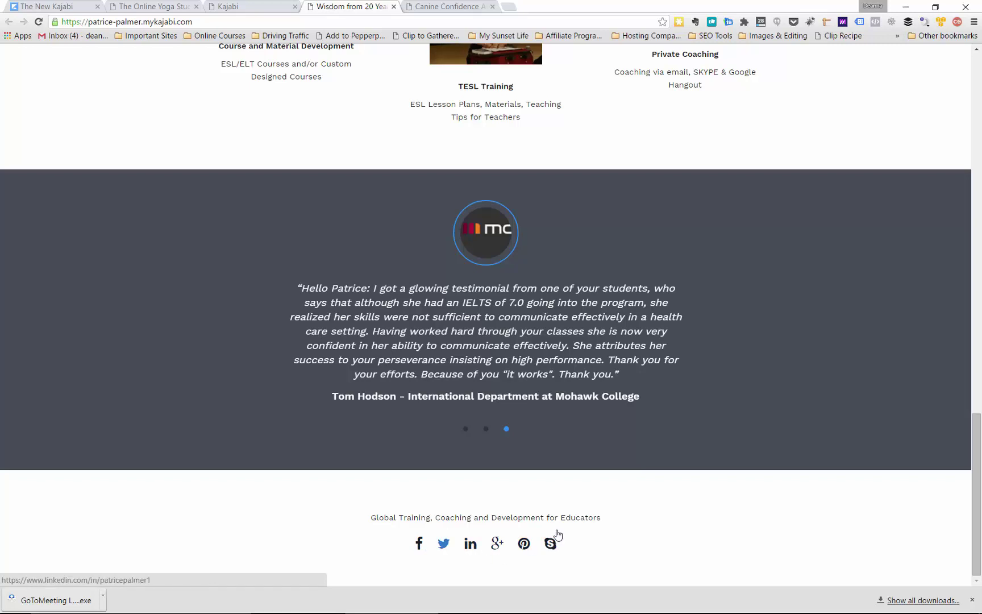
{"action": "scroll", "coordinate": [705, 252], "scroll_direction": "up", "scroll_amount": 7}
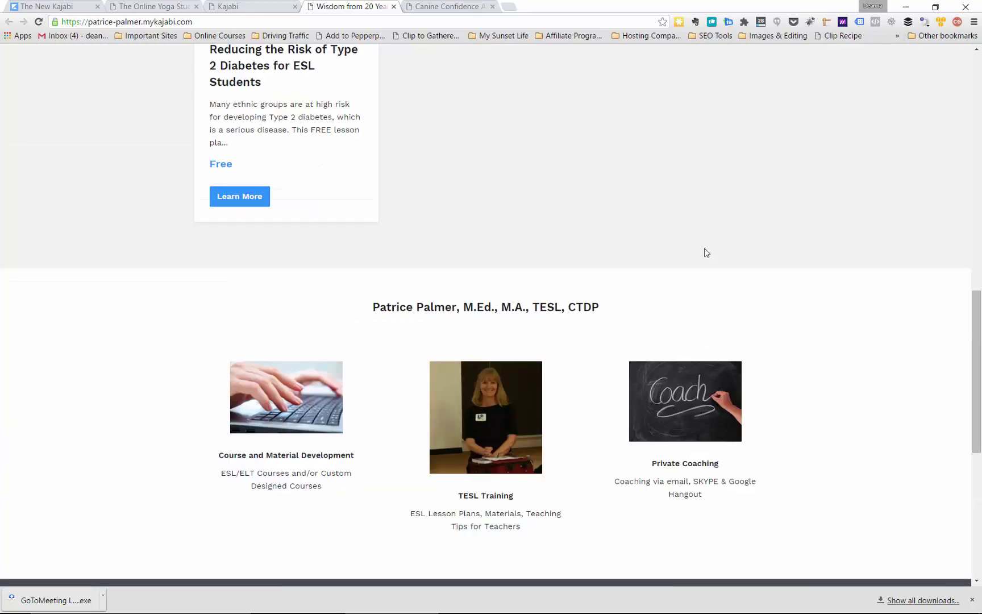
{"action": "scroll", "coordinate": [705, 252], "scroll_direction": "up", "scroll_amount": 11}
{"action": "scroll", "coordinate": [489, 103], "scroll_direction": "up", "scroll_amount": 2}
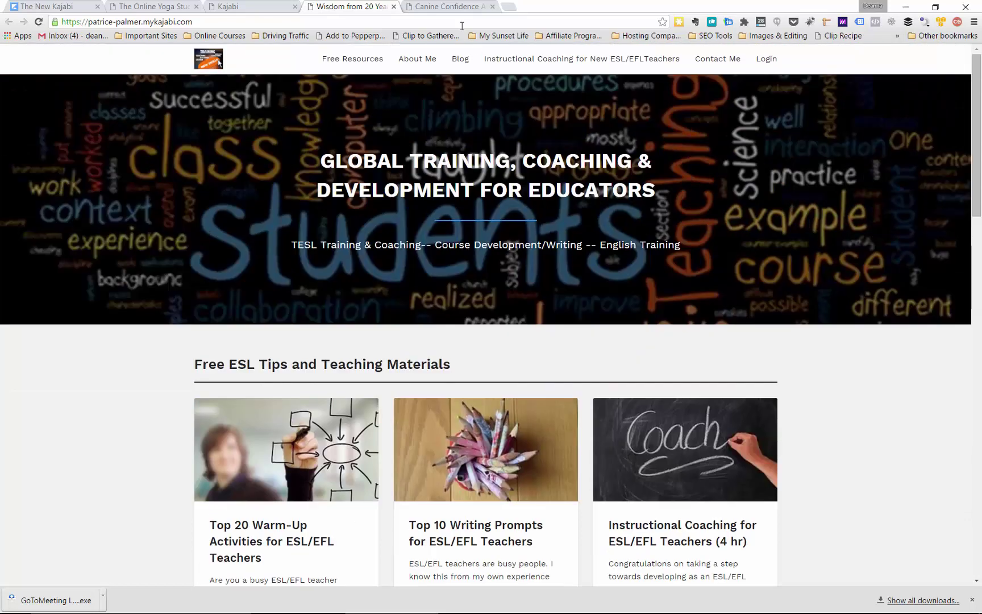
Switch to the Canine Confidence site and examine its dog-training benefits, online and face-to-face learning options, and customer testimonial
{"action": "left_click", "coordinate": [453, 8]}
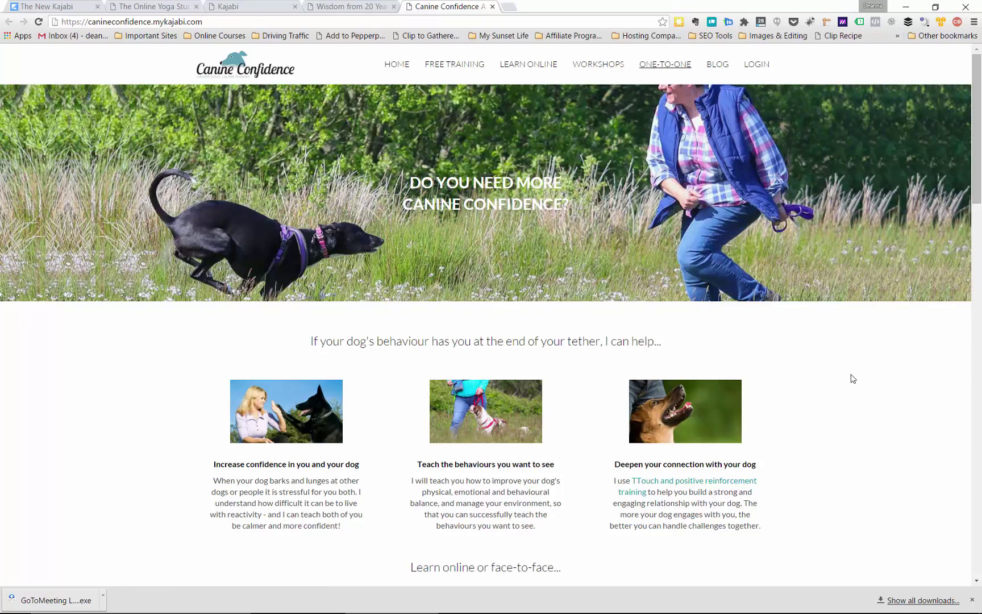
{"action": "scroll", "coordinate": [847, 382], "scroll_direction": "down", "scroll_amount": 2}
{"action": "scroll", "coordinate": [847, 381], "scroll_direction": "down", "scroll_amount": 5}
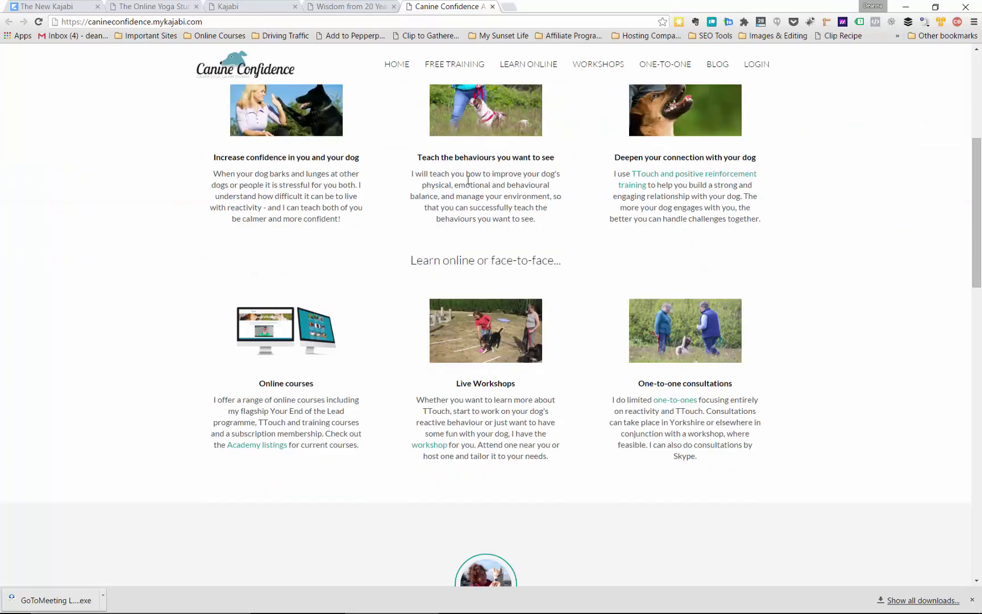
{"action": "scroll", "coordinate": [836, 280], "scroll_direction": "down", "scroll_amount": 2}
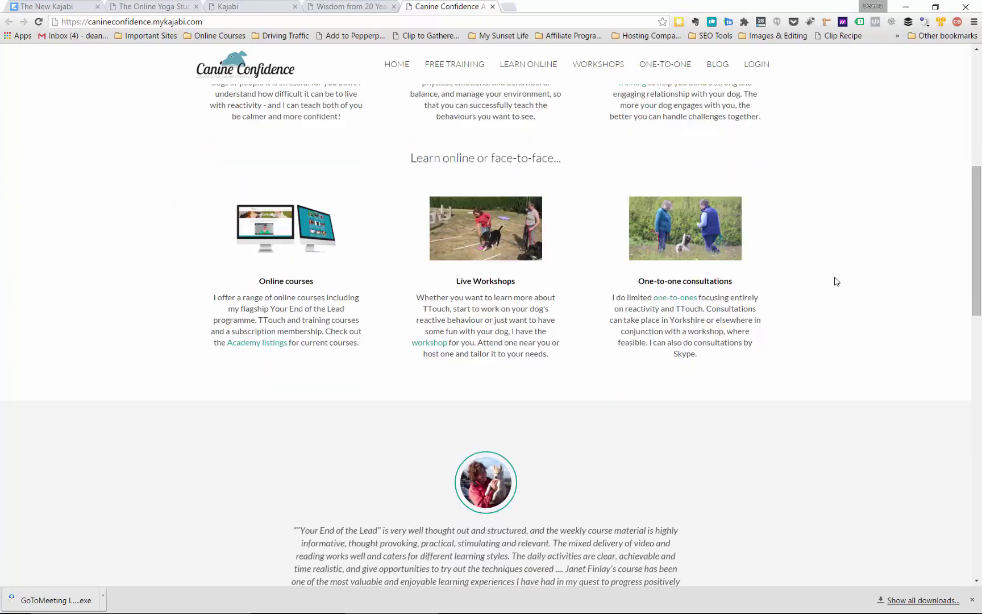
{"action": "scroll", "coordinate": [835, 281], "scroll_direction": "down", "scroll_amount": 5}
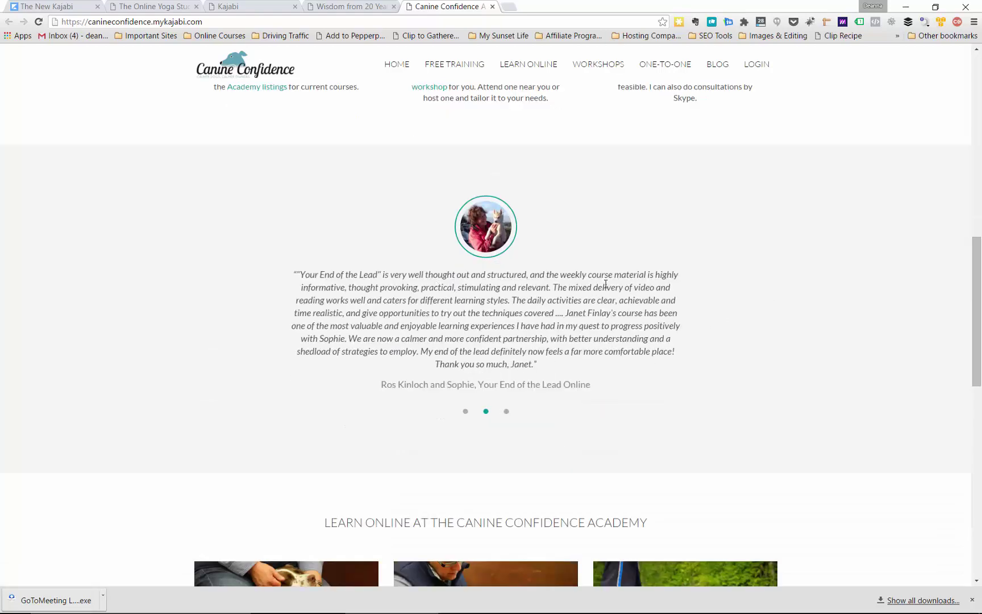
{"action": "scroll", "coordinate": [586, 268], "scroll_direction": "down", "scroll_amount": 6}
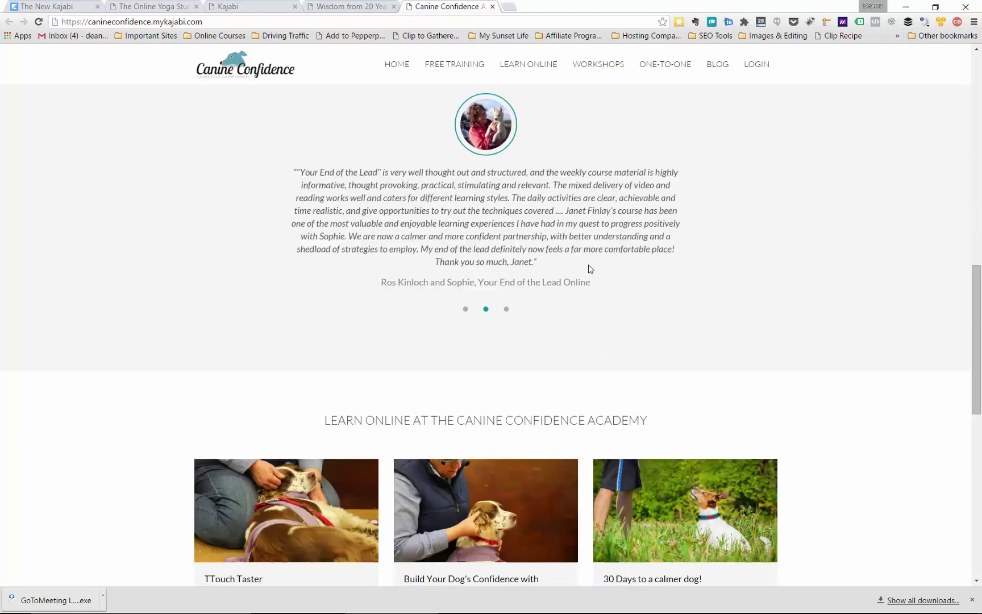
Examine the Canine Confidence Academy course listings, About Me and Free Training links and footer, and return to the header banner
{"action": "scroll", "coordinate": [519, 279], "scroll_direction": "down", "scroll_amount": 1}
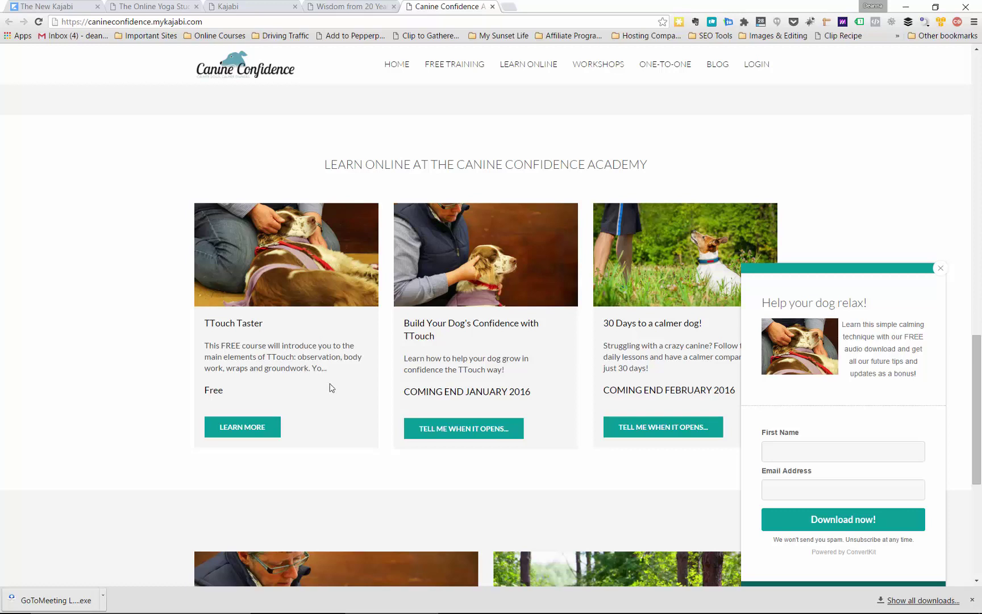
{"action": "scroll", "coordinate": [325, 383], "scroll_direction": "down", "scroll_amount": 1}
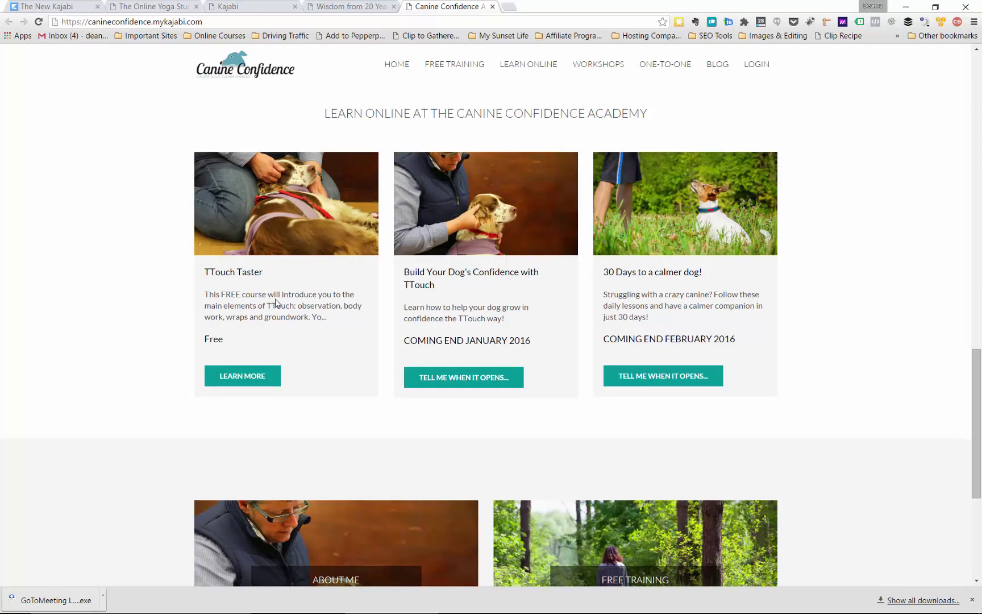
{"action": "scroll", "coordinate": [423, 362], "scroll_direction": "down", "scroll_amount": 2}
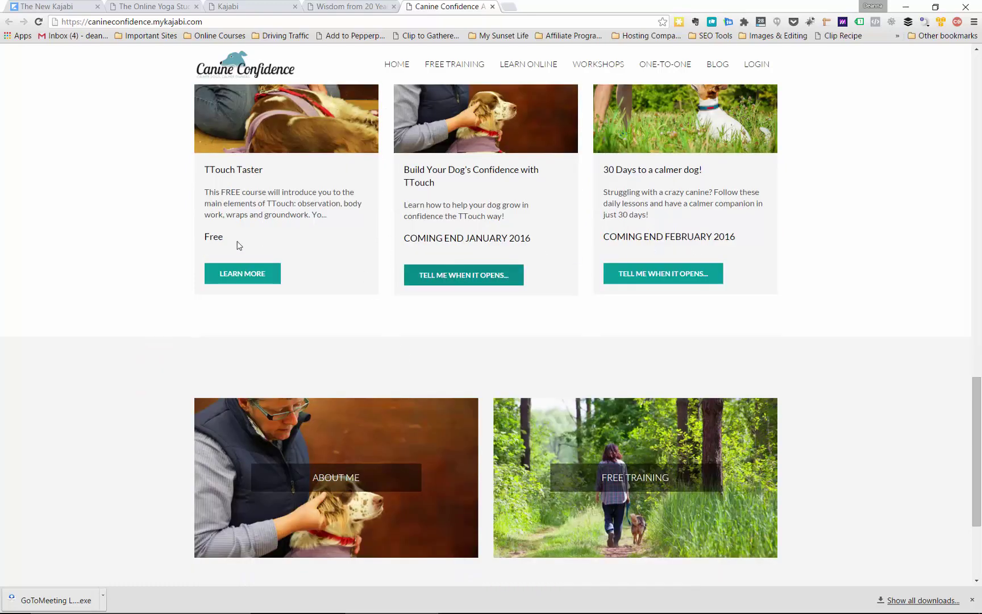
{"action": "scroll", "coordinate": [368, 292], "scroll_direction": "down", "scroll_amount": 2}
{"action": "scroll", "coordinate": [369, 293], "scroll_direction": "down", "scroll_amount": 2}
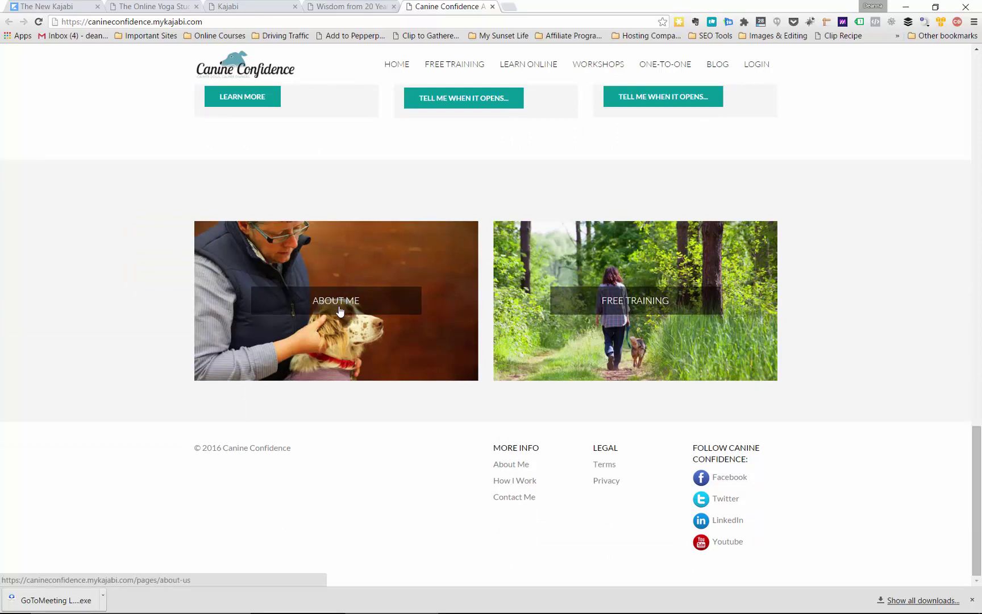
{"action": "scroll", "coordinate": [339, 310], "scroll_direction": "up", "scroll_amount": 10}
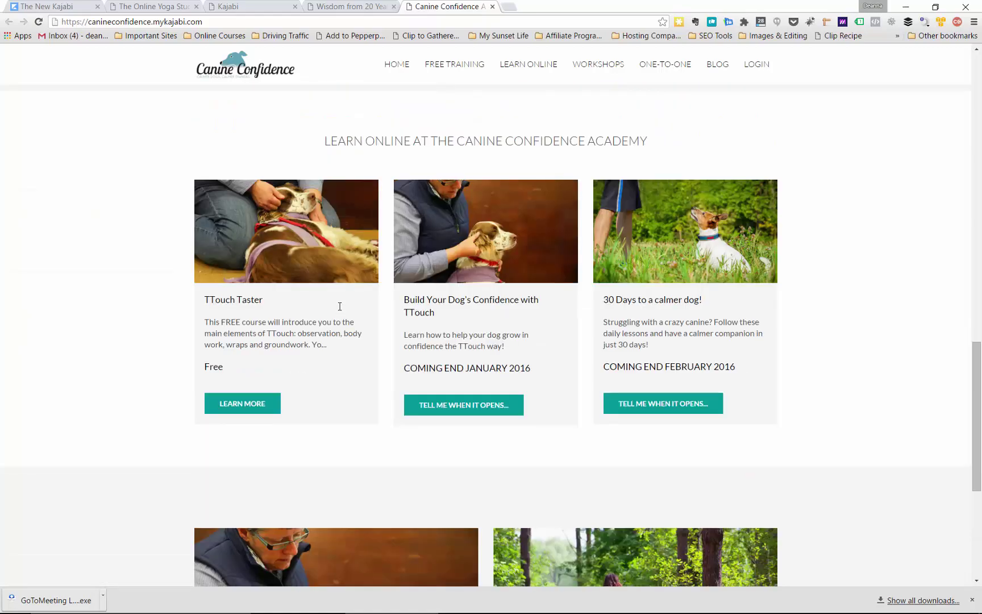
{"action": "scroll", "coordinate": [339, 310], "scroll_direction": "up", "scroll_amount": 10}
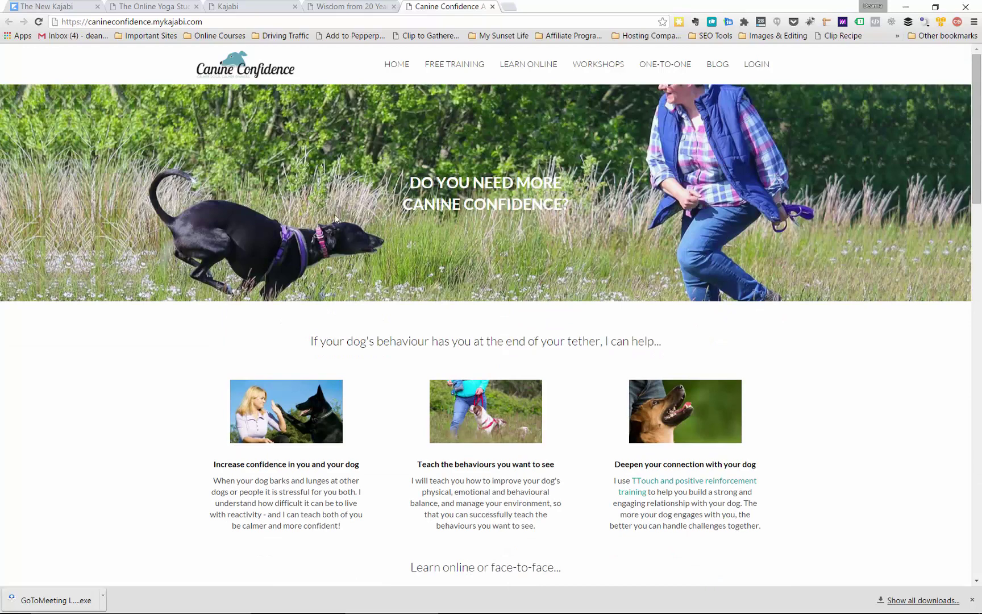
Revisit The New Kajabi landing page, and look over the admin dashboard's site details, recent products and blank new-product form
{"action": "left_click", "coordinate": [62, 8]}
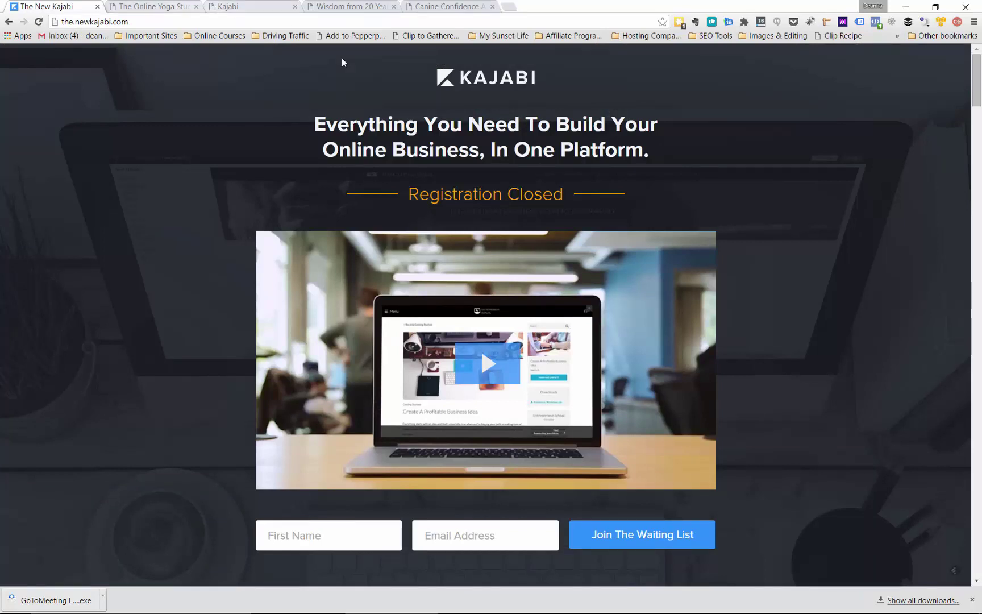
{"action": "key", "text": "ctrl+3"}
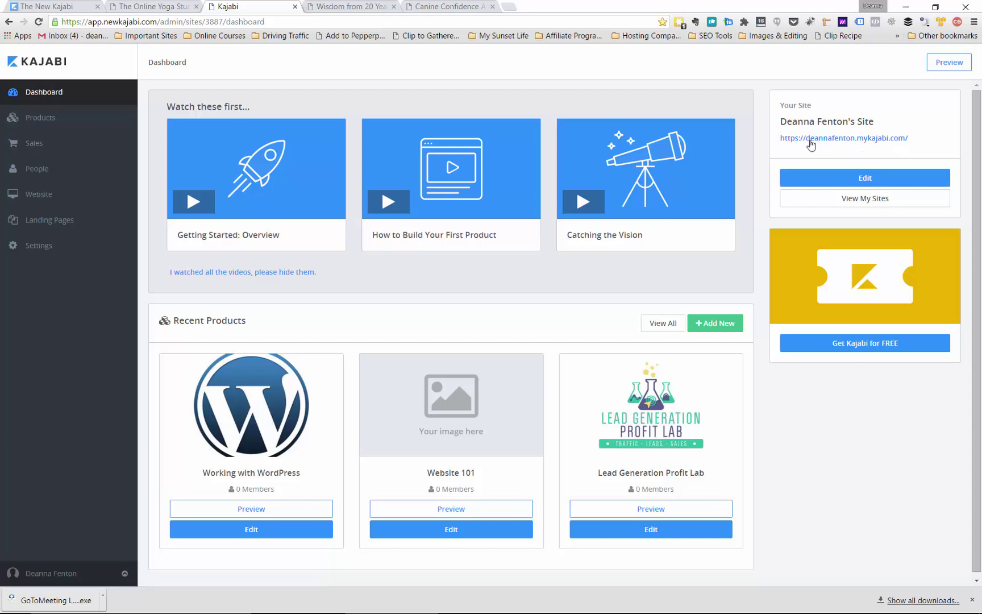
{"action": "left_click", "coordinate": [863, 204]}
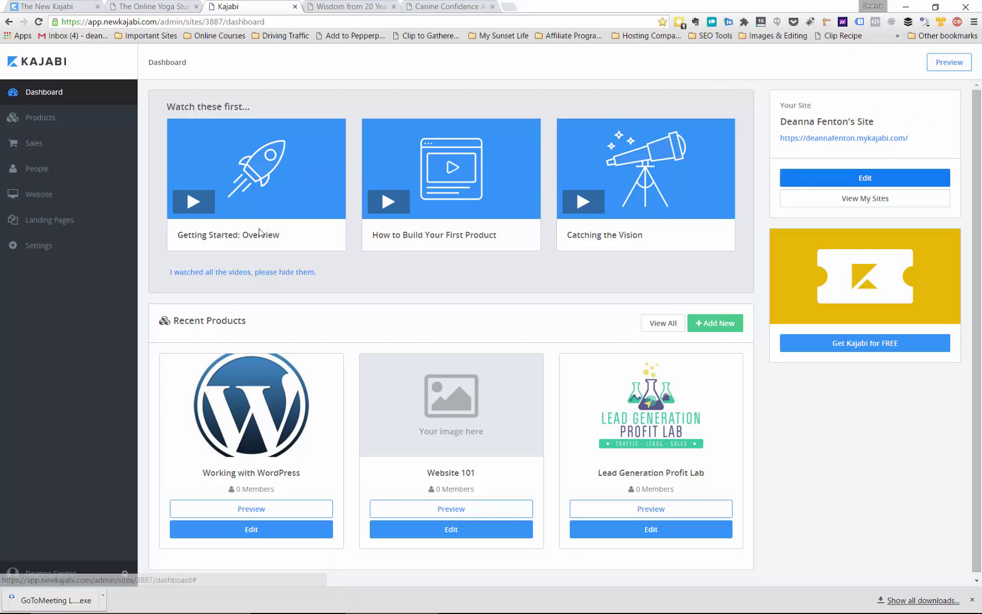
{"action": "scroll", "coordinate": [261, 233], "scroll_direction": "down", "scroll_amount": 1}
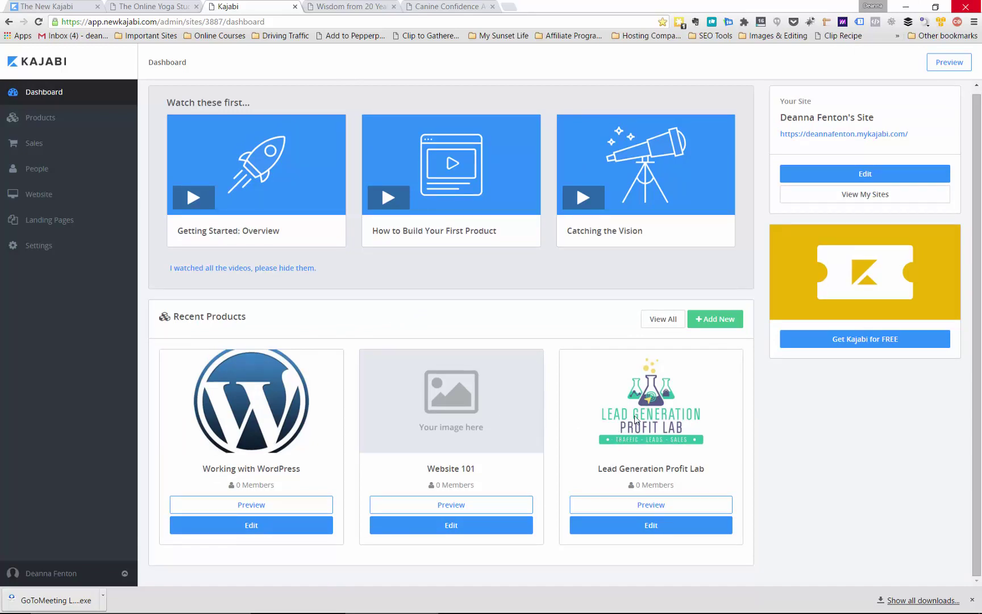
{"action": "left_click", "coordinate": [714, 322]}
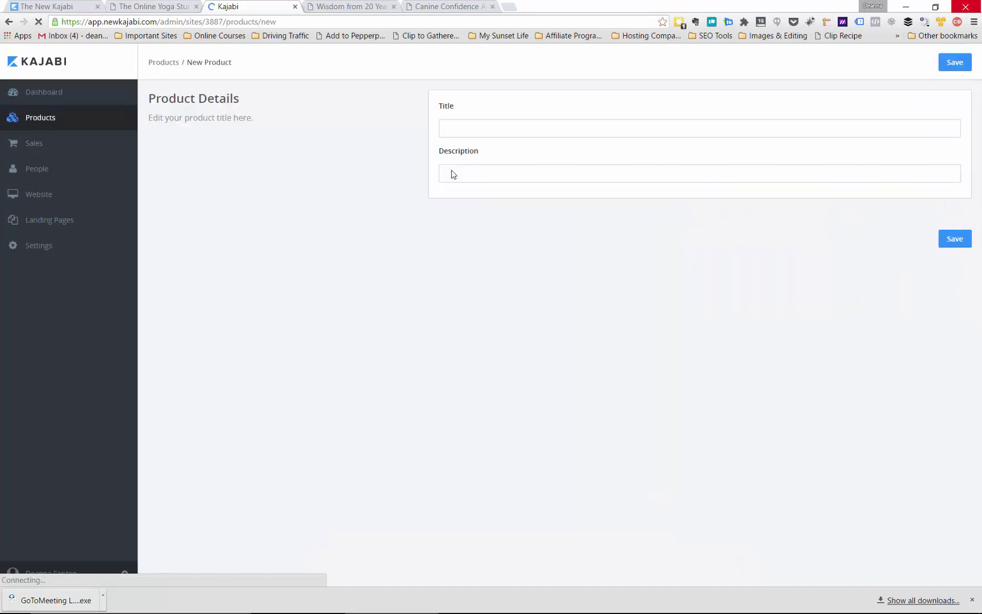
{"action": "key", "text": "alt+Left"}
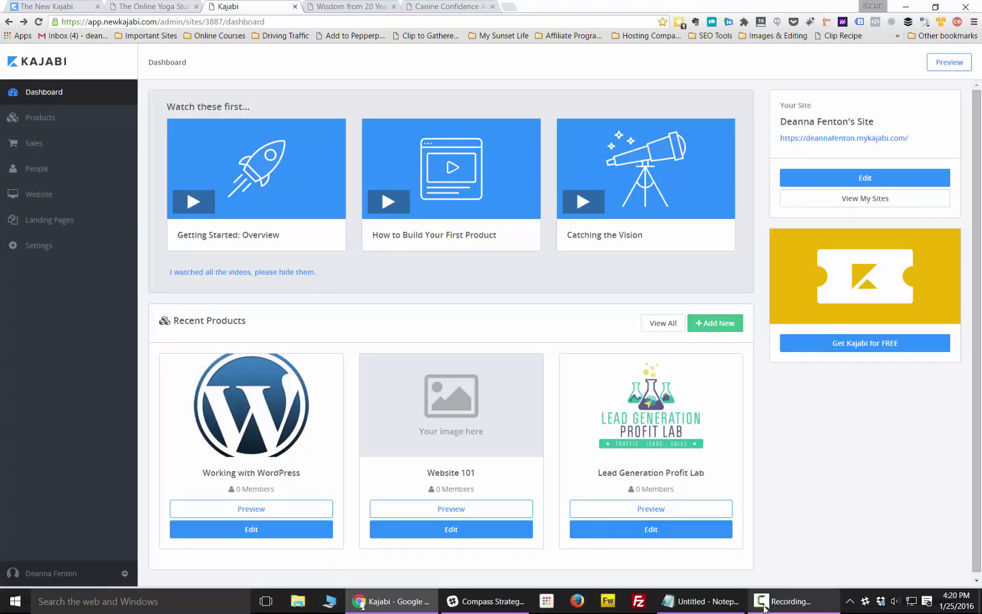
Open the Lead Generation Profit Lab product for editing and review its product details, branding thumbnail and appearance theme
{"action": "left_click", "coordinate": [671, 536]}
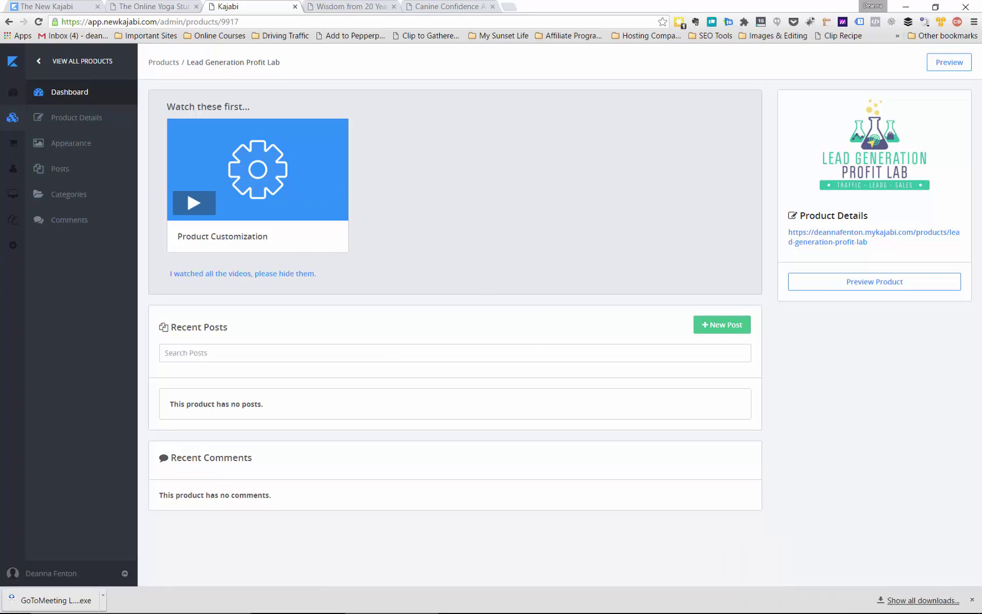
{"action": "mouse_move", "coordinate": [816, 610]}
{"action": "left_click", "coordinate": [74, 120]}
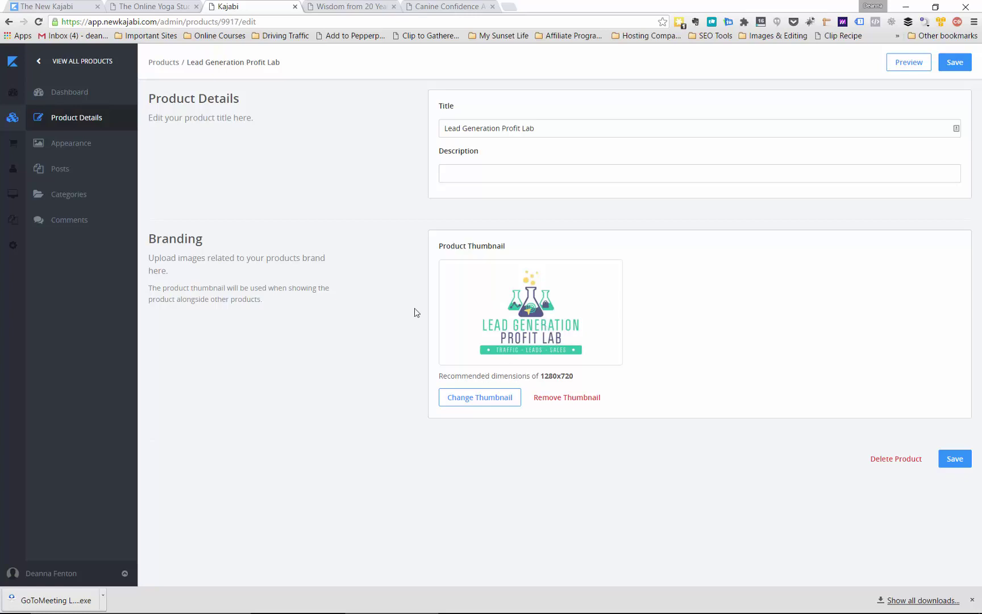
{"action": "left_click", "coordinate": [67, 147]}
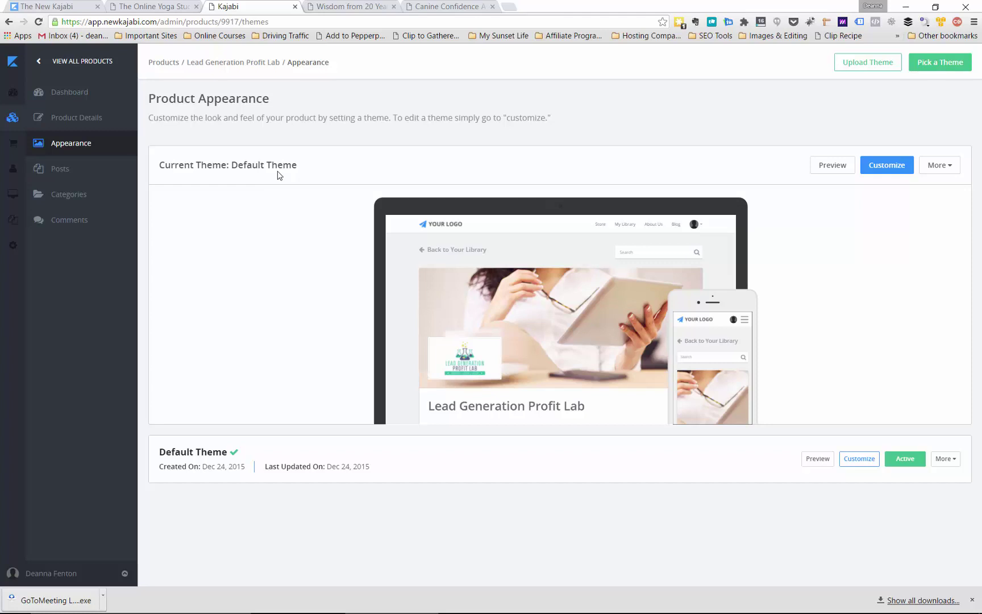
Open a blank new post in the product and examine its title, category, body, video, poster image, downloads, visibility and comment options
{"action": "left_click", "coordinate": [67, 177]}
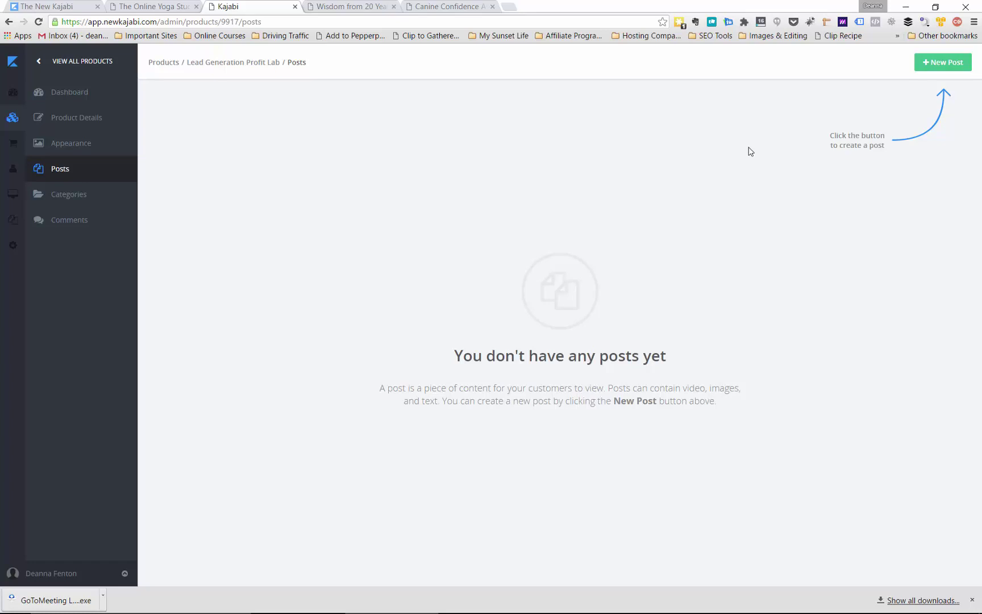
{"action": "left_click", "coordinate": [942, 66]}
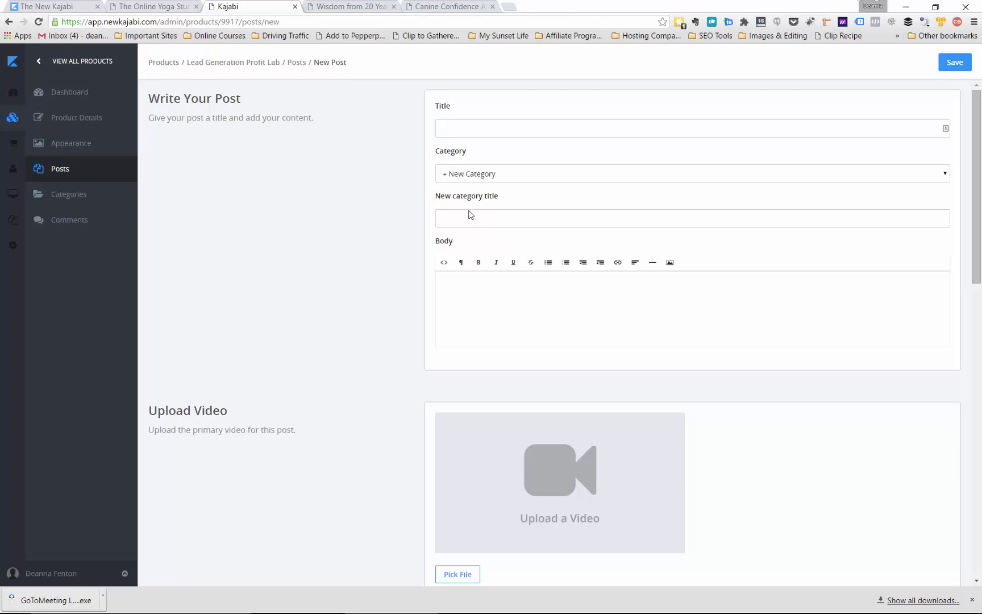
{"action": "left_click", "coordinate": [458, 283]}
{"action": "scroll", "coordinate": [458, 283], "scroll_direction": "down", "scroll_amount": 2}
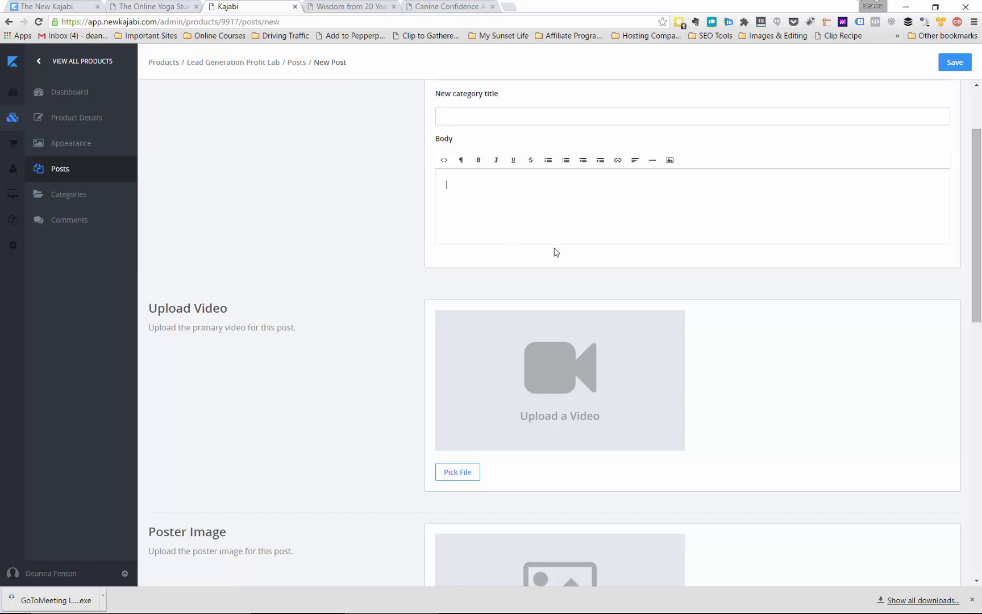
{"action": "scroll", "coordinate": [555, 252], "scroll_direction": "down", "scroll_amount": 3}
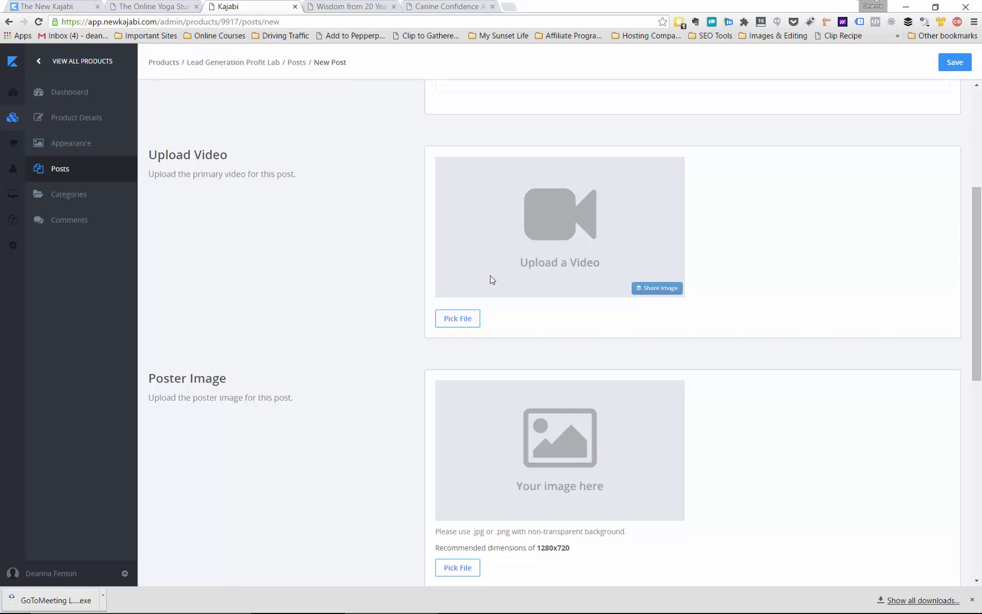
{"action": "scroll", "coordinate": [490, 276], "scroll_direction": "down", "scroll_amount": 2}
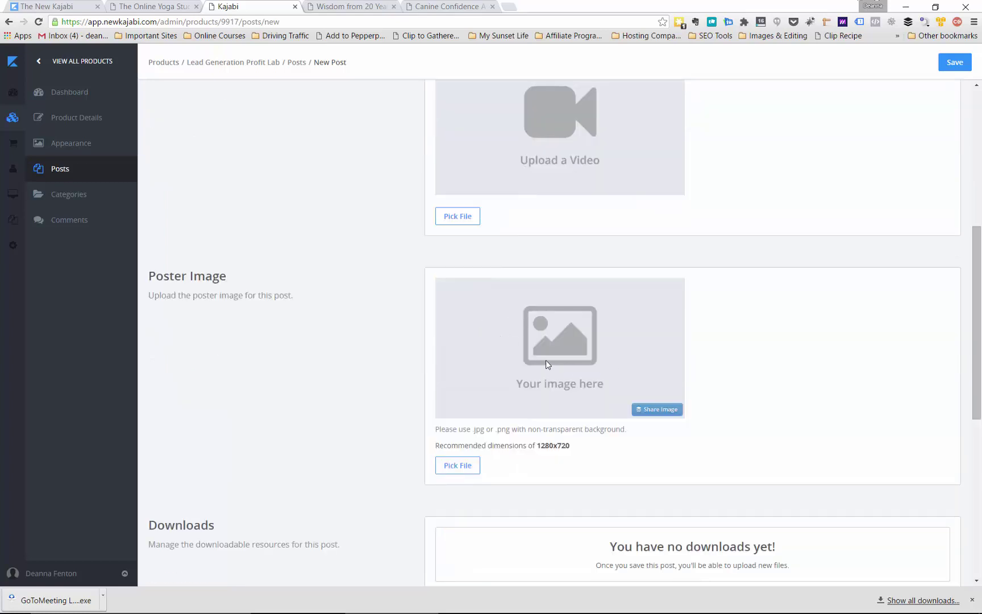
{"action": "scroll", "coordinate": [545, 360], "scroll_direction": "down", "scroll_amount": 1}
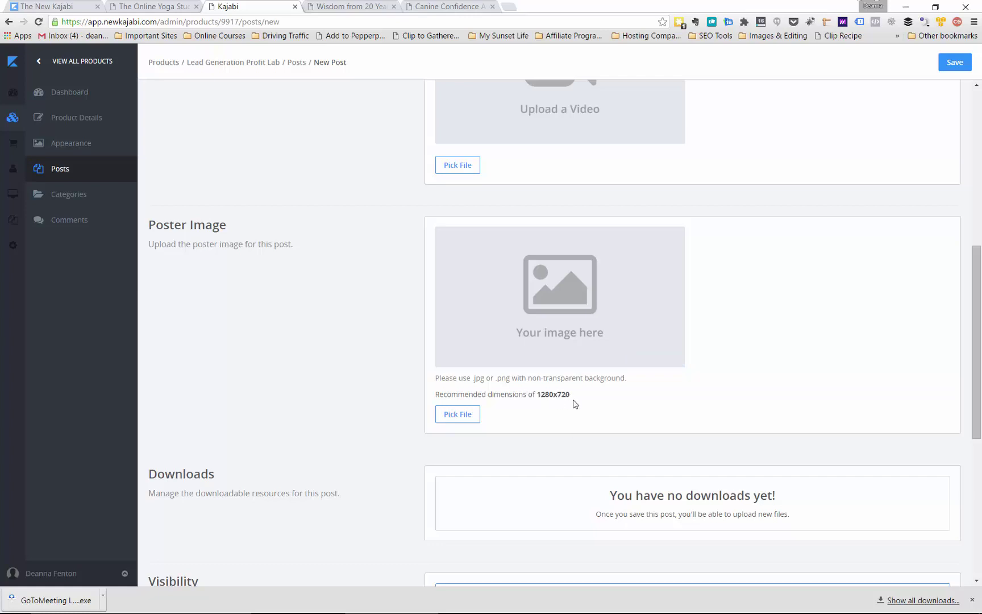
{"action": "scroll", "coordinate": [269, 388], "scroll_direction": "down", "scroll_amount": 4}
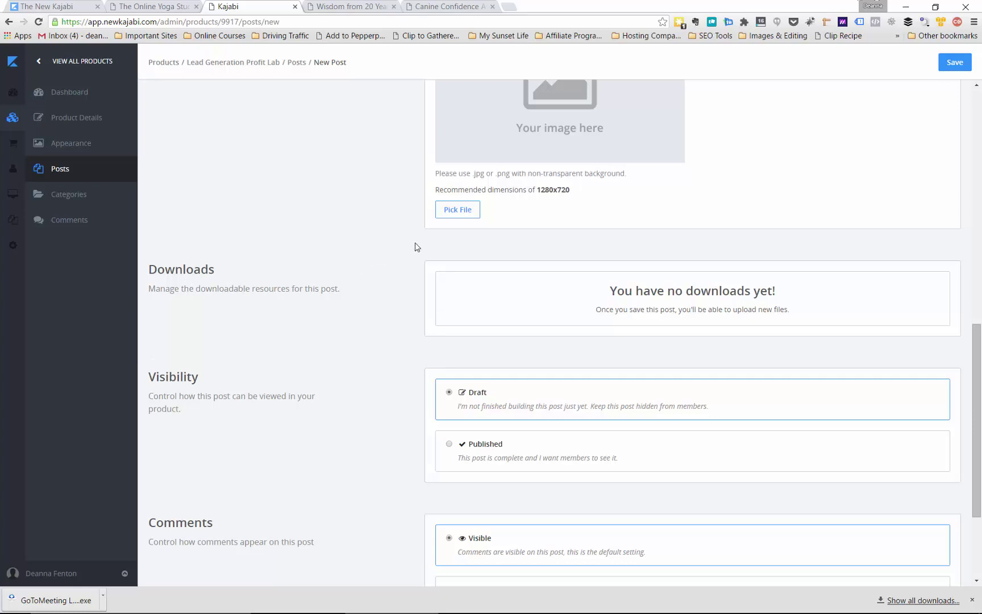
{"action": "scroll", "coordinate": [412, 250], "scroll_direction": "down", "scroll_amount": 3}
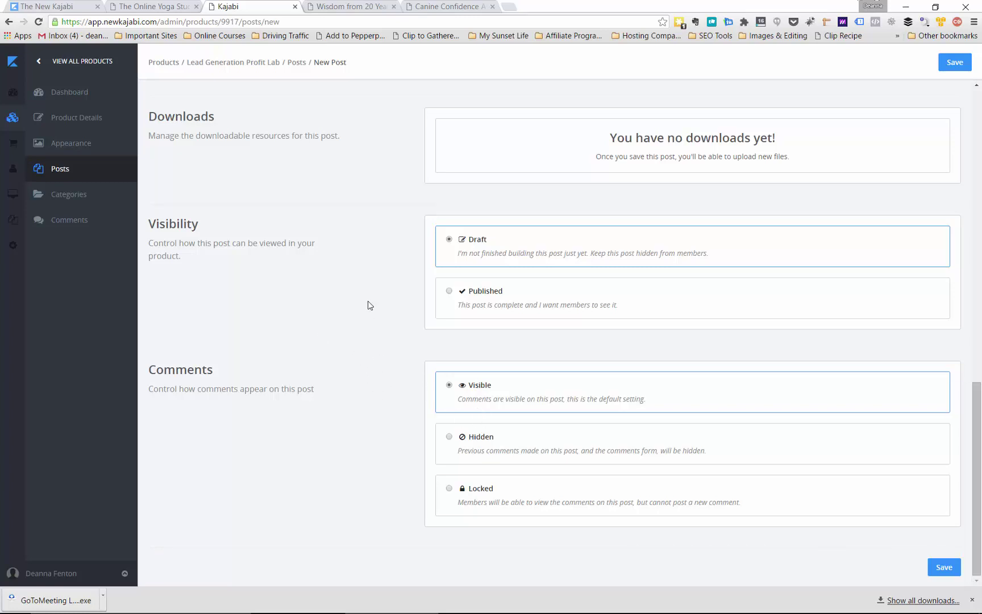
{"action": "scroll", "coordinate": [368, 305], "scroll_direction": "up", "scroll_amount": 7}
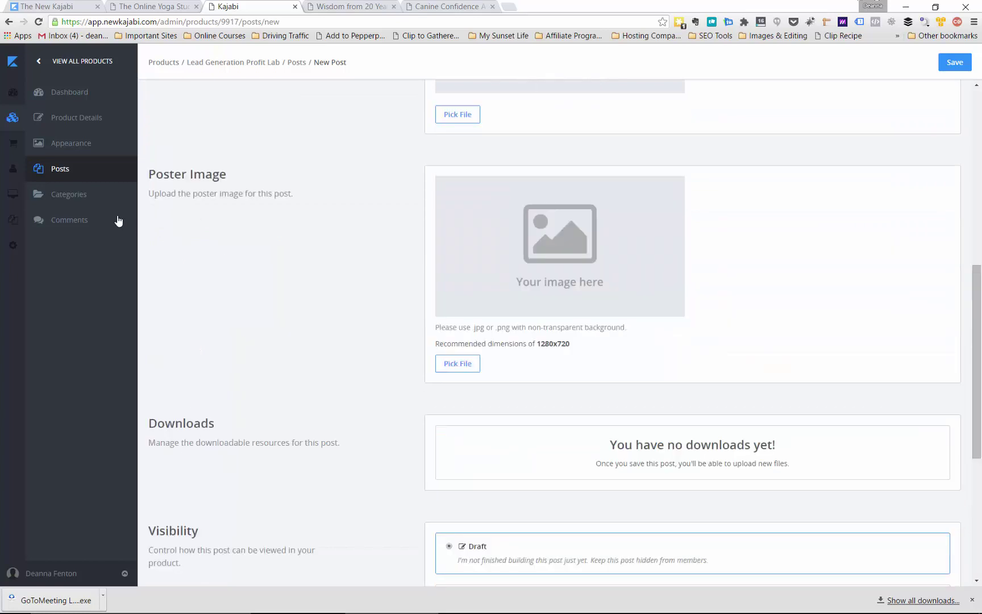
Review the Sales dashboard's sales pages, offers and affiliate options, and view the People page for managing members
{"action": "scroll", "coordinate": [208, 212], "scroll_direction": "up", "scroll_amount": 3}
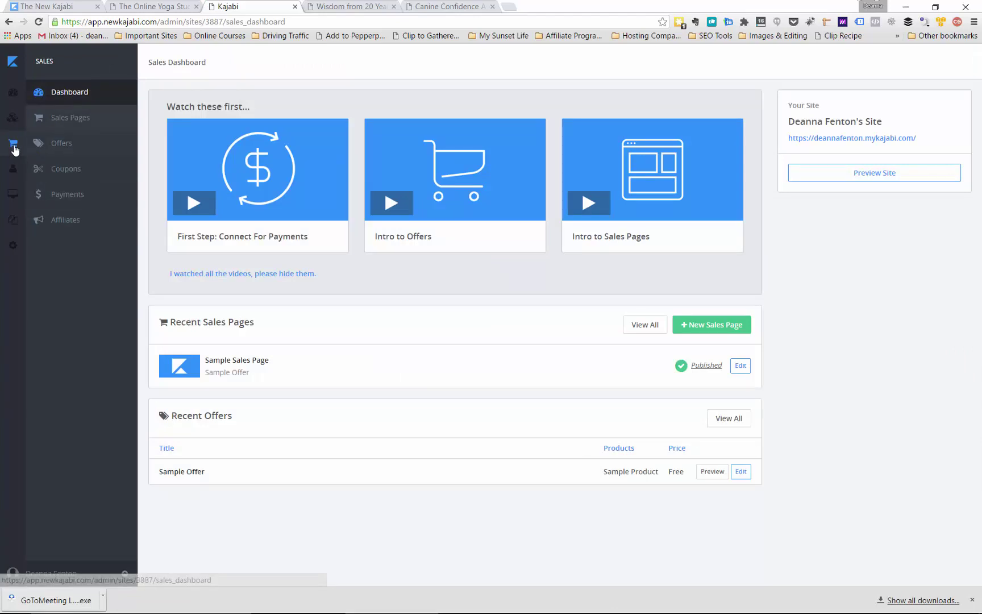
{"action": "mouse_move", "coordinate": [15, 149]}
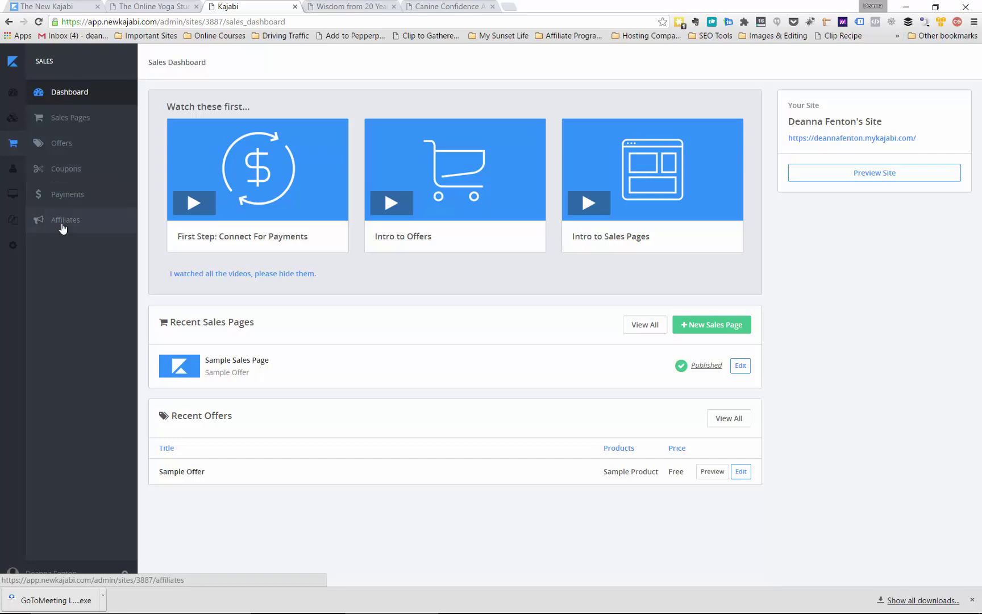
{"action": "mouse_move", "coordinate": [766, 609]}
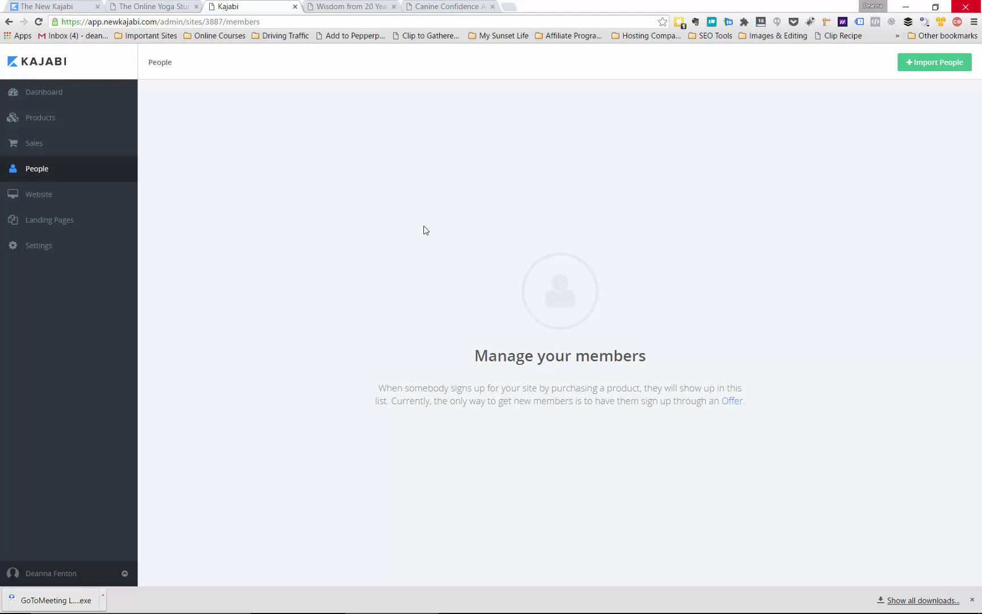
Open the website's Appearance settings, review the available site themes and preview the Default Theme
{"action": "left_click", "coordinate": [33, 193]}
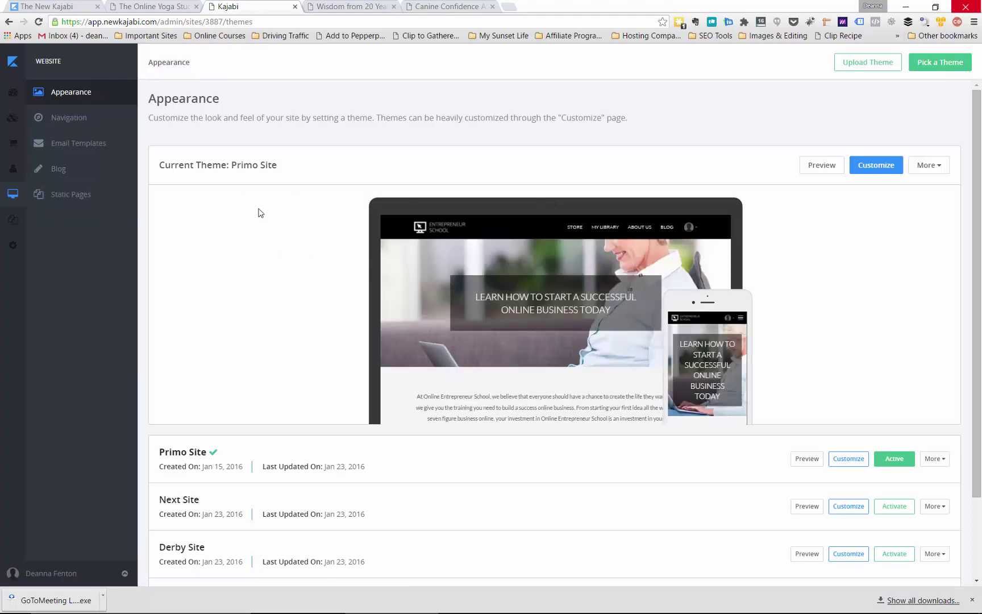
{"action": "scroll", "coordinate": [245, 250], "scroll_direction": "down", "scroll_amount": 3}
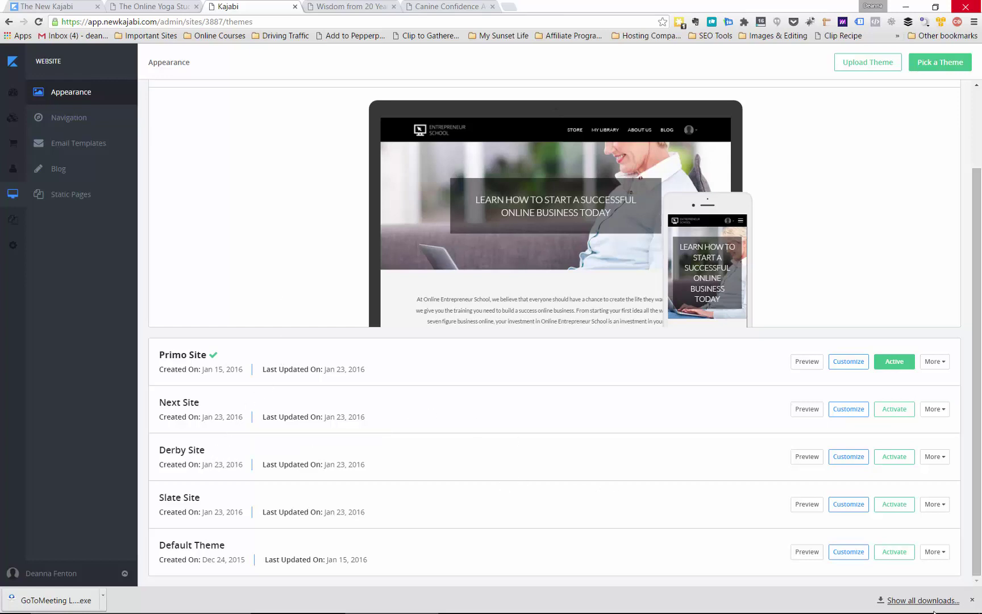
{"action": "left_click", "coordinate": [807, 552]}
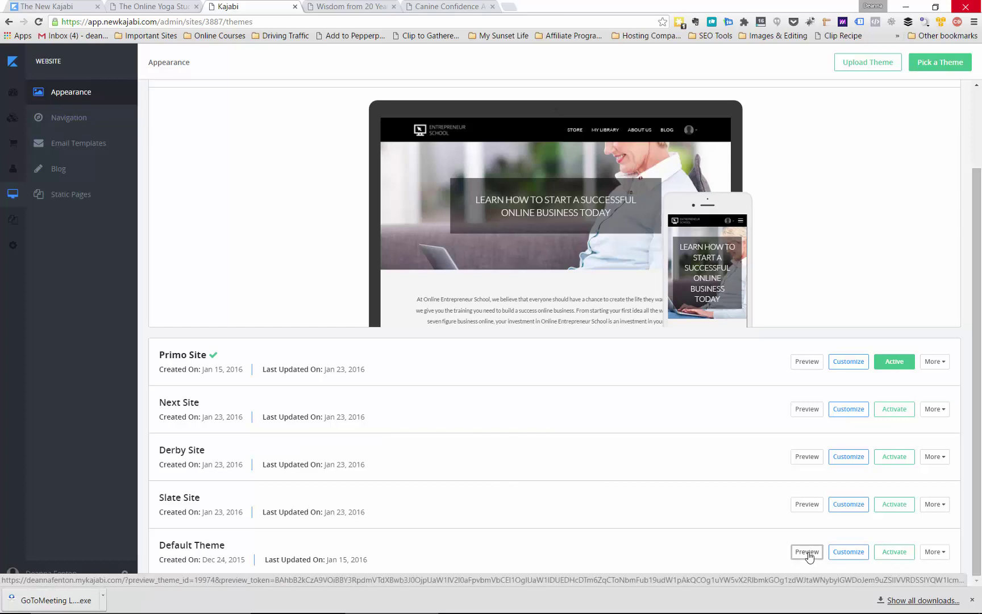
Examine the Default Theme preview's banner, classes, feature icons, testimonials and footer, and return to the theme list
{"action": "left_click", "coordinate": [807, 552]}
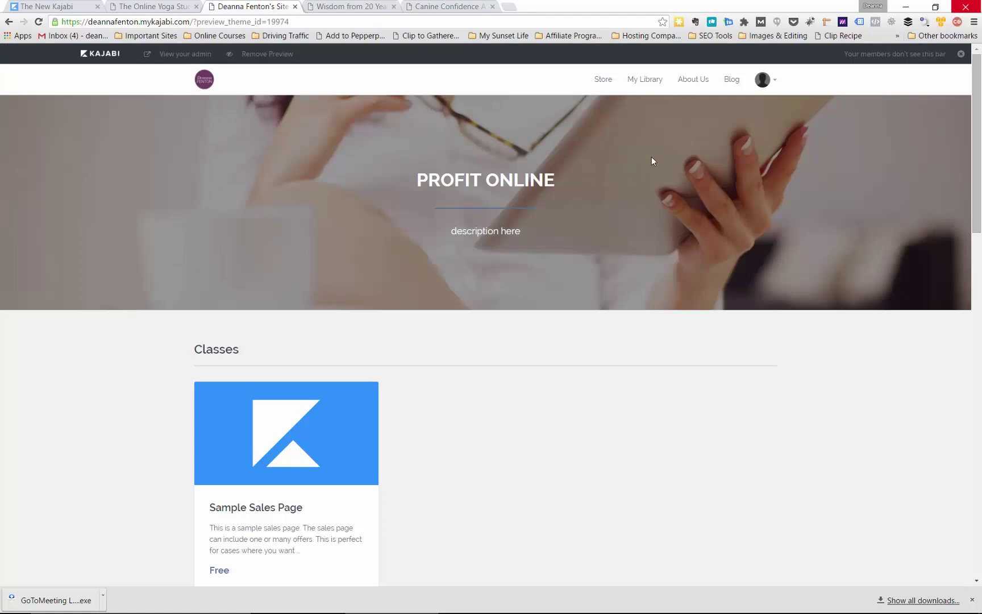
{"action": "scroll", "coordinate": [651, 145], "scroll_direction": "down", "scroll_amount": 1}
{"action": "scroll", "coordinate": [638, 139], "scroll_direction": "down", "scroll_amount": 7}
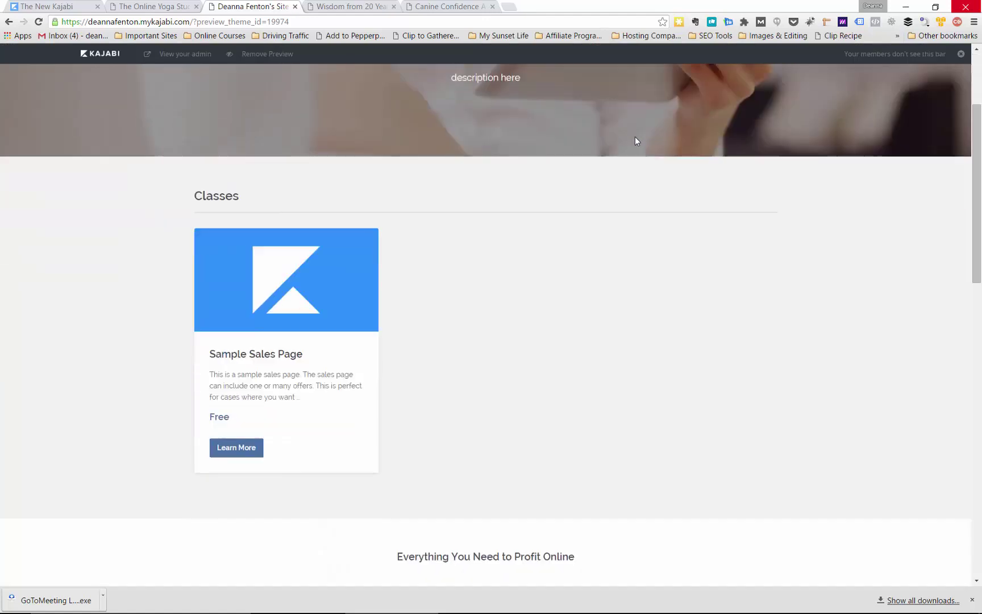
{"action": "scroll", "coordinate": [637, 141], "scroll_direction": "down", "scroll_amount": 2}
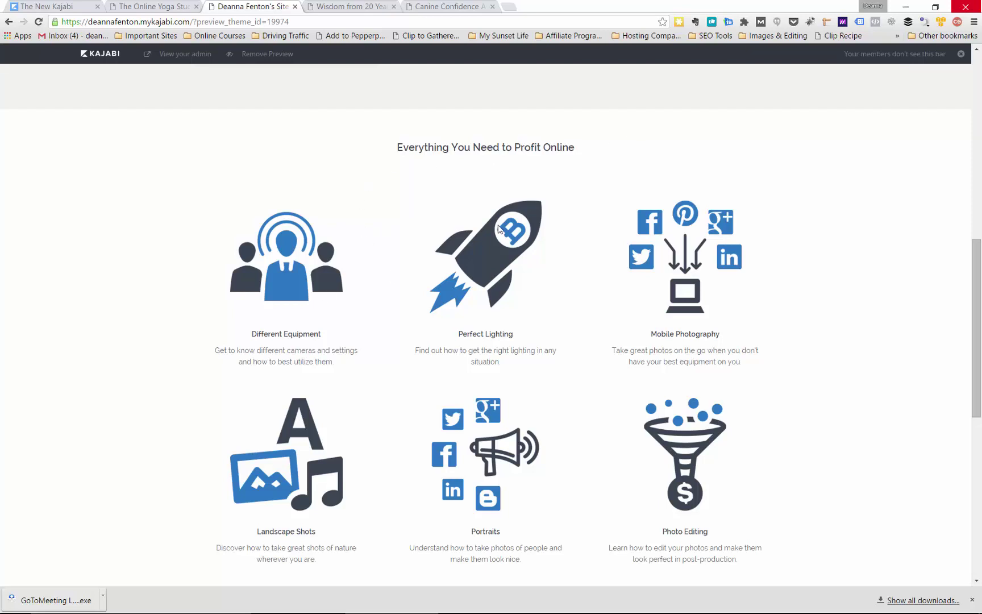
{"action": "scroll", "coordinate": [498, 227], "scroll_direction": "down", "scroll_amount": 1}
{"action": "scroll", "coordinate": [498, 228], "scroll_direction": "down", "scroll_amount": 4}
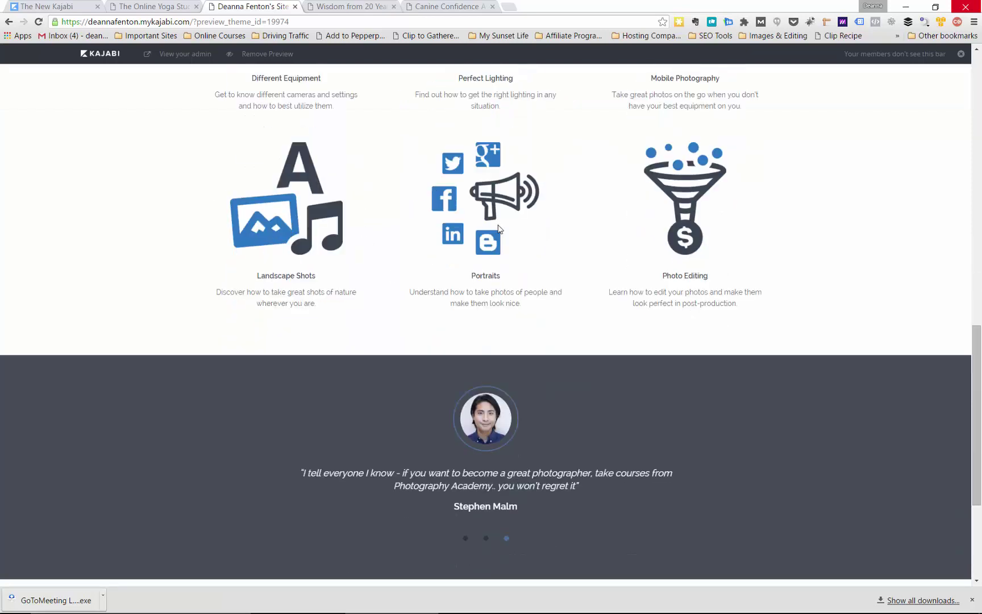
{"action": "scroll", "coordinate": [498, 229], "scroll_direction": "down", "scroll_amount": 3}
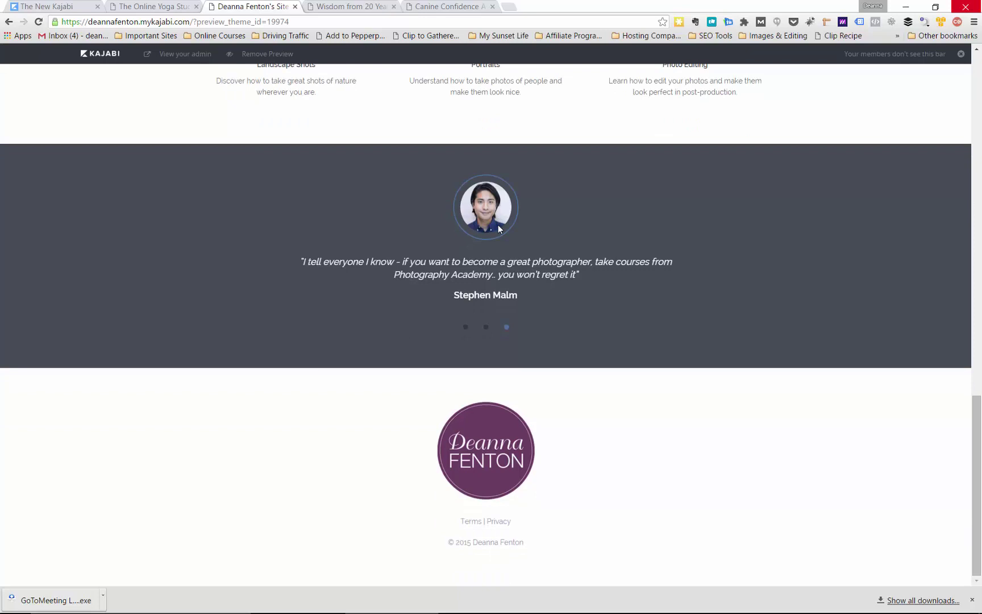
{"action": "scroll", "coordinate": [498, 226], "scroll_direction": "up", "scroll_amount": 10}
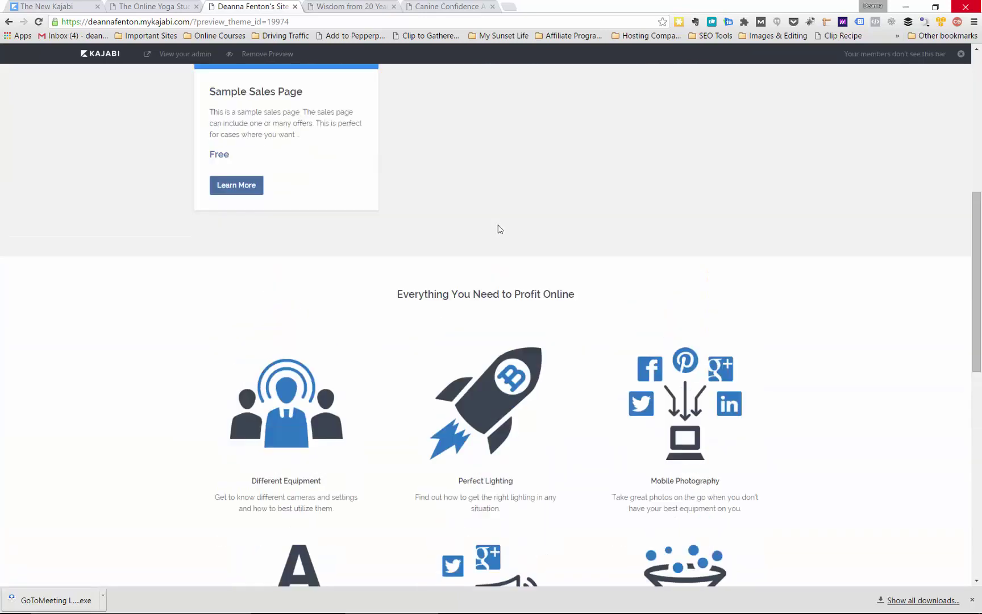
{"action": "scroll", "coordinate": [498, 229], "scroll_direction": "up", "scroll_amount": 7}
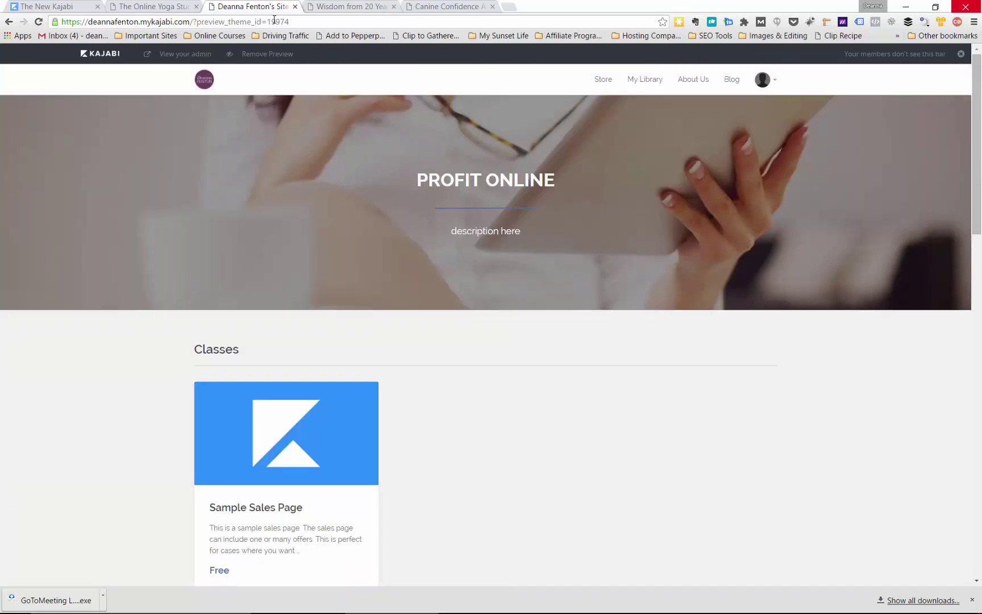
{"action": "left_click", "coordinate": [9, 23]}
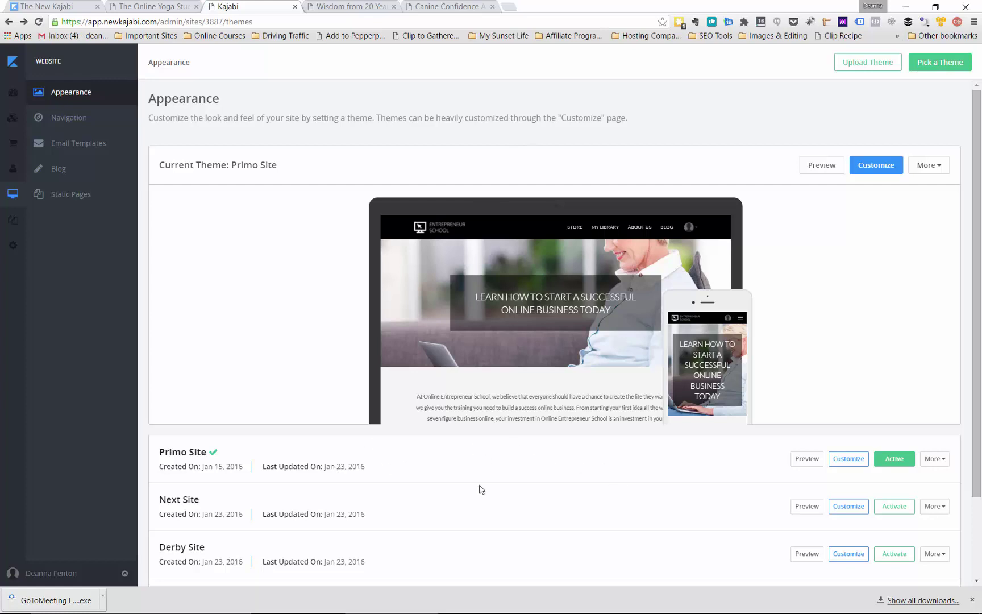
Preview the Primo Site theme, examine its banner, featured offers, feature icons and testimonials, and return to the Appearance page
{"action": "scroll", "coordinate": [156, 430], "scroll_direction": "down", "scroll_amount": 3}
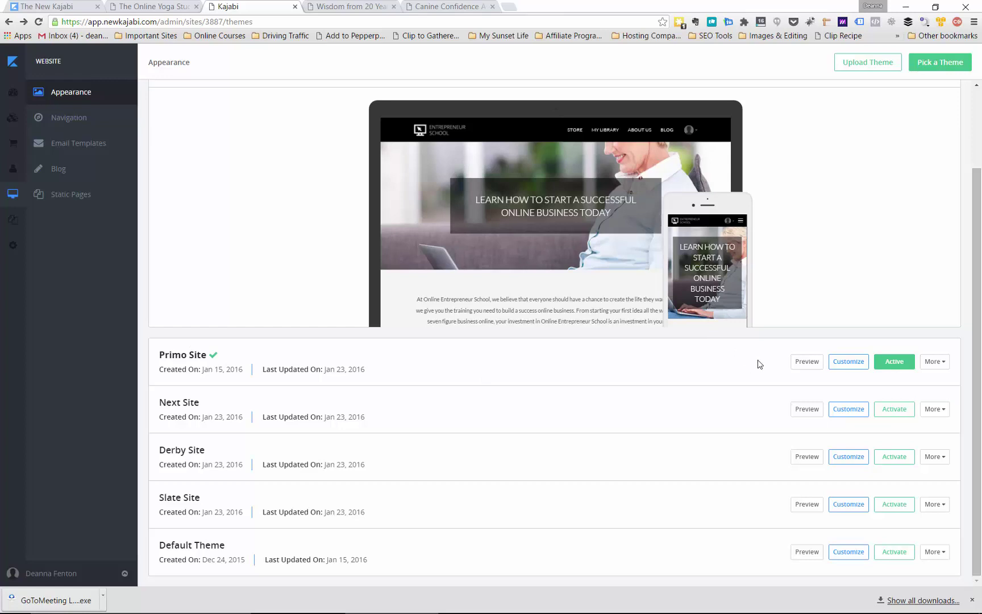
{"action": "left_click", "coordinate": [807, 362]}
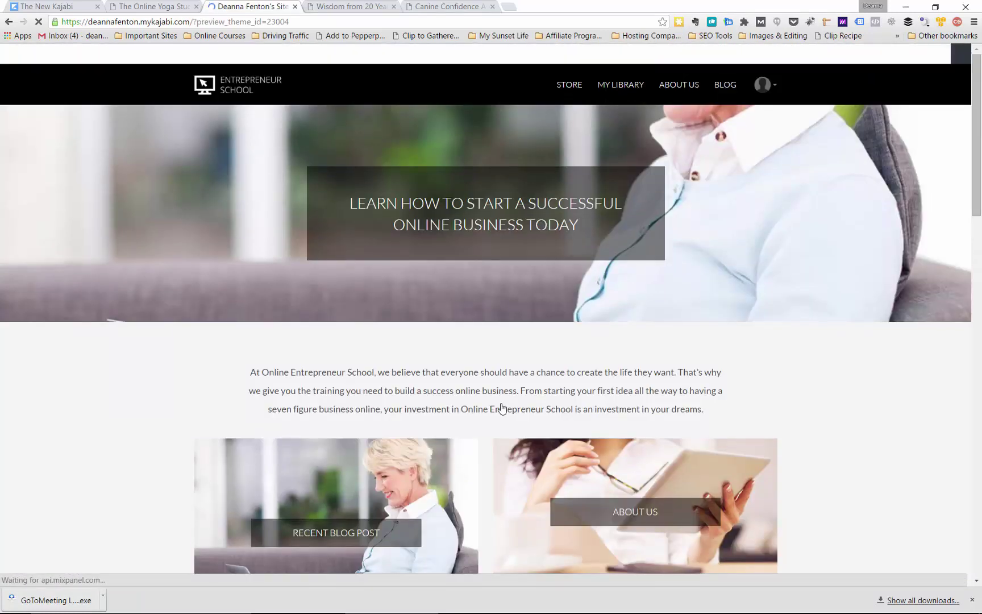
{"action": "scroll", "coordinate": [463, 416], "scroll_direction": "down", "scroll_amount": 1}
{"action": "scroll", "coordinate": [413, 393], "scroll_direction": "down", "scroll_amount": 5}
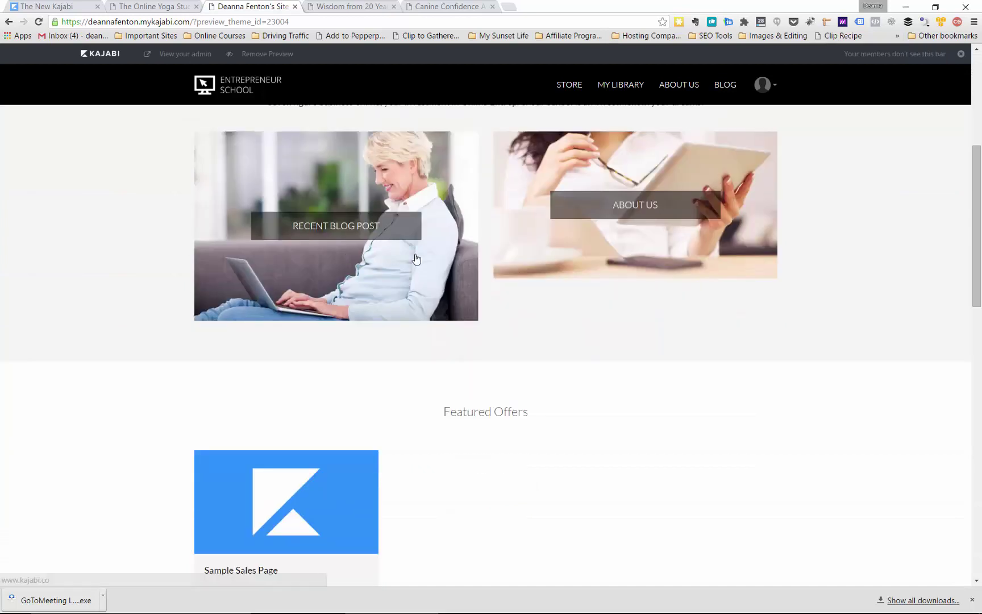
{"action": "scroll", "coordinate": [525, 261], "scroll_direction": "up", "scroll_amount": 1}
{"action": "scroll", "coordinate": [496, 285], "scroll_direction": "down", "scroll_amount": 6}
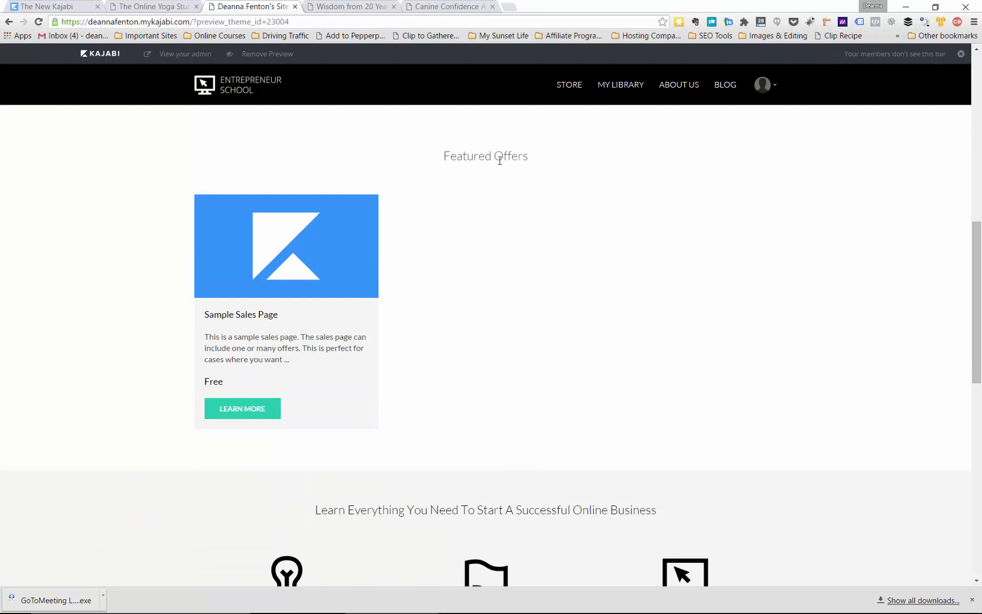
{"action": "scroll", "coordinate": [508, 285], "scroll_direction": "down", "scroll_amount": 6}
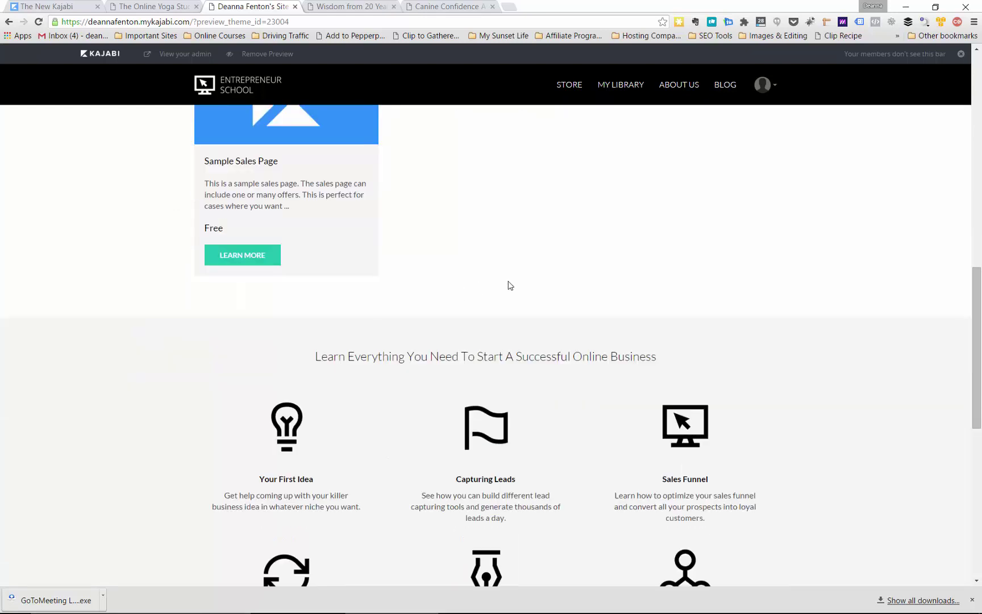
{"action": "scroll", "coordinate": [312, 299], "scroll_direction": "down", "scroll_amount": 1}
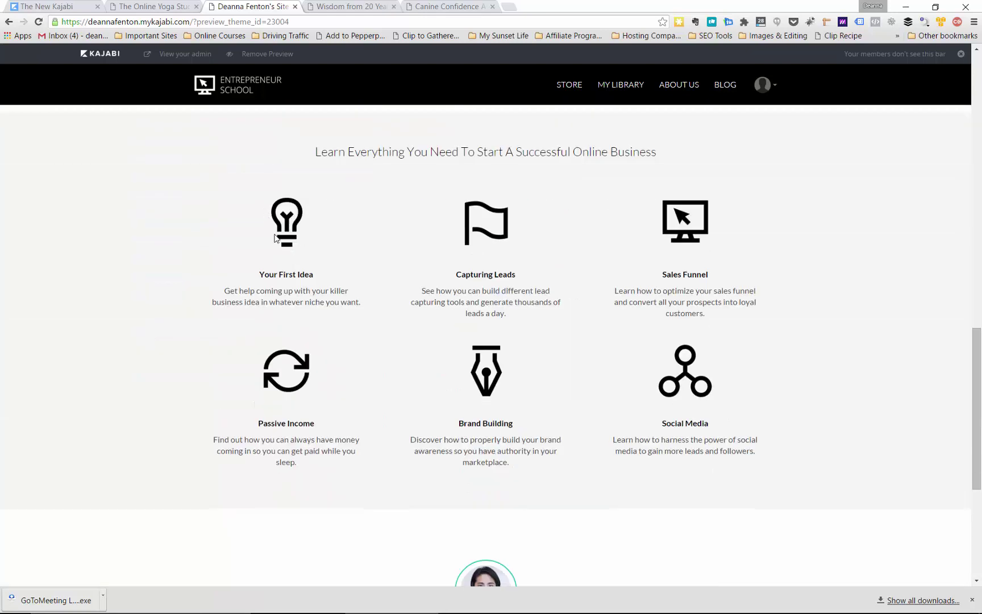
{"action": "scroll", "coordinate": [438, 260], "scroll_direction": "down", "scroll_amount": 5}
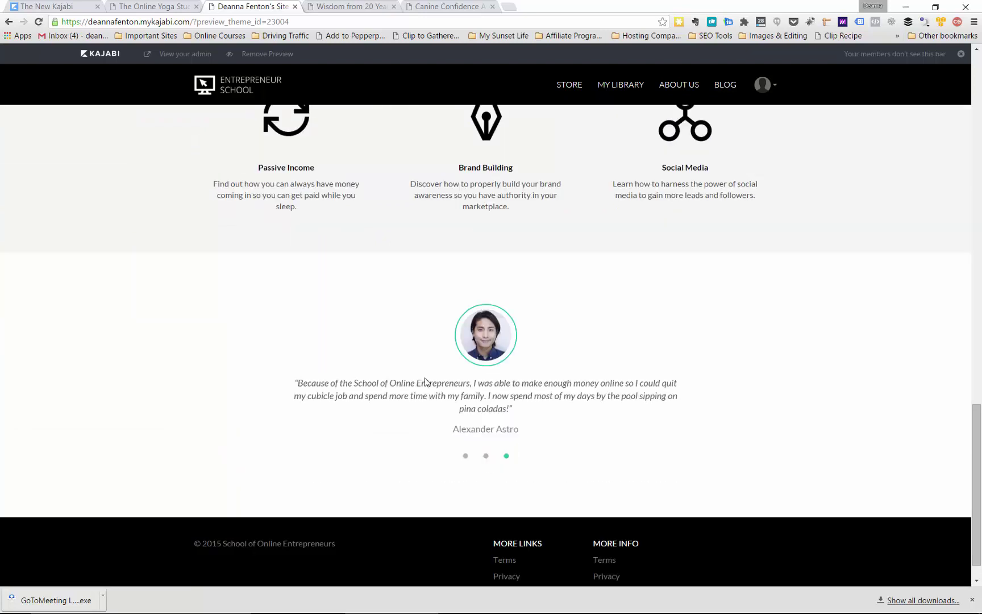
{"action": "scroll", "coordinate": [425, 379], "scroll_direction": "up", "scroll_amount": 12}
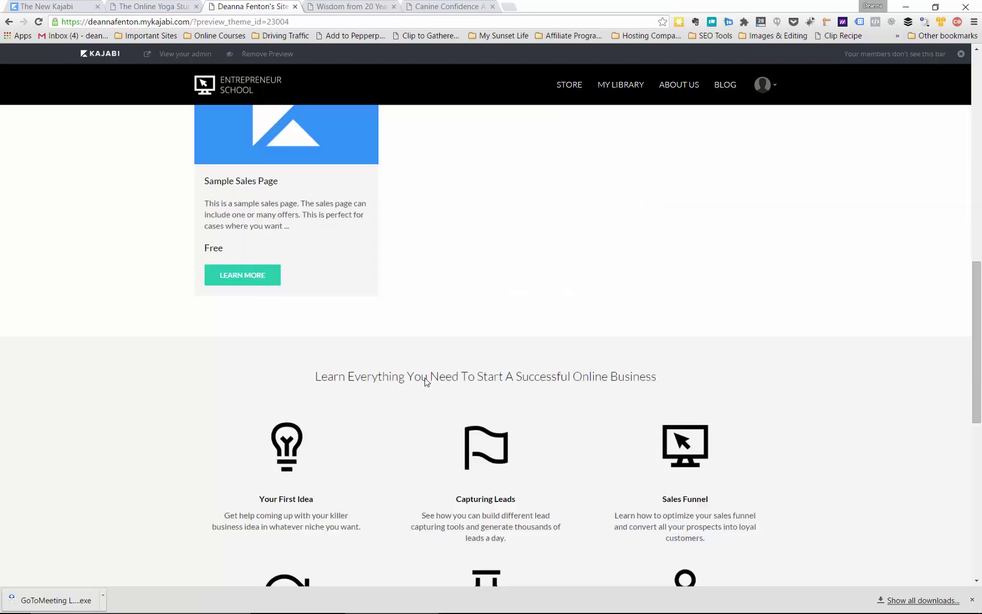
{"action": "scroll", "coordinate": [425, 379], "scroll_direction": "up", "scroll_amount": 8}
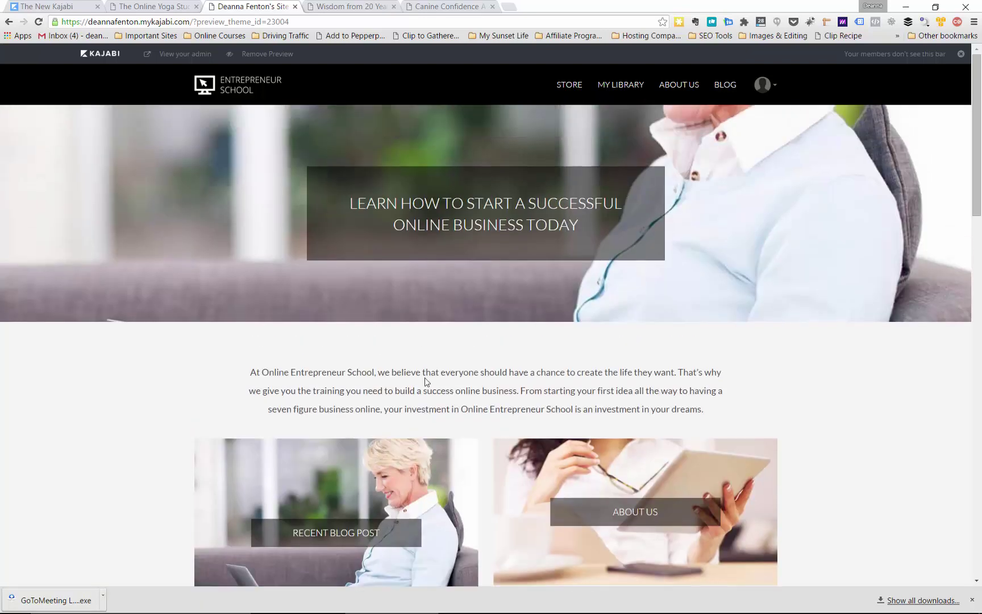
{"action": "left_click", "coordinate": [10, 22]}
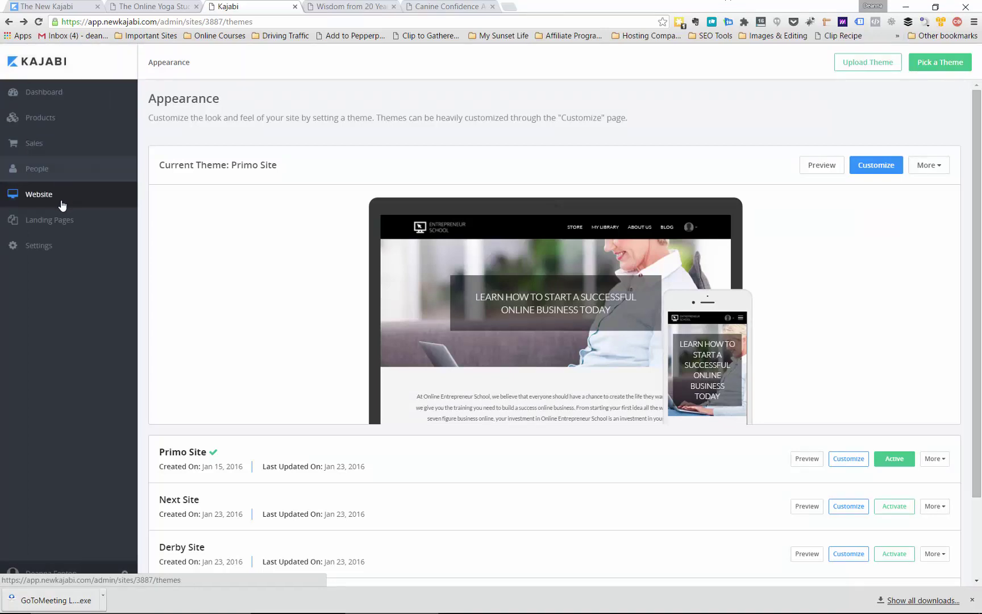
Open the website's email templates and review which member emails can be customized
{"action": "left_click", "coordinate": [44, 196]}
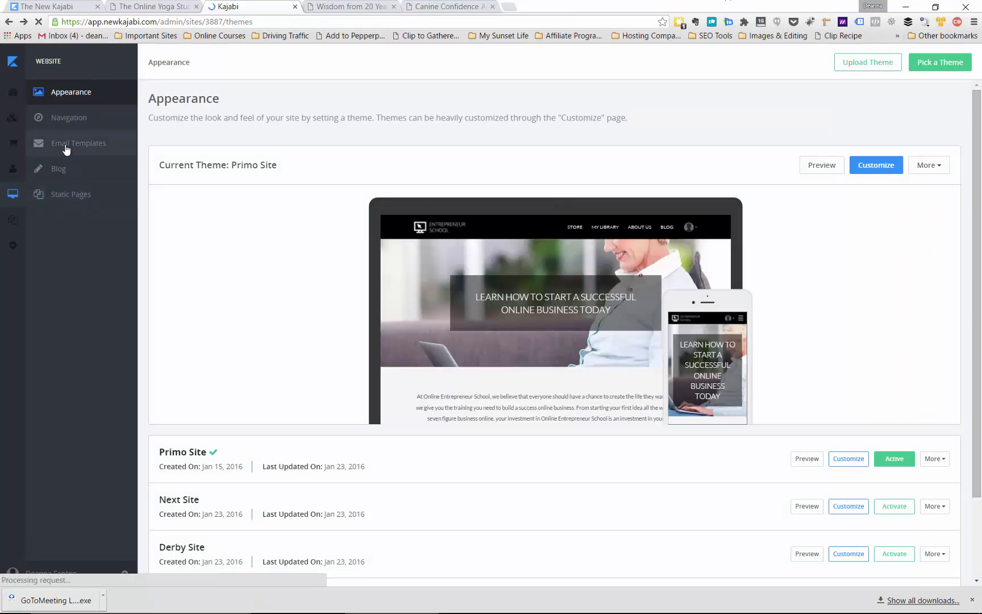
{"action": "left_click", "coordinate": [74, 145]}
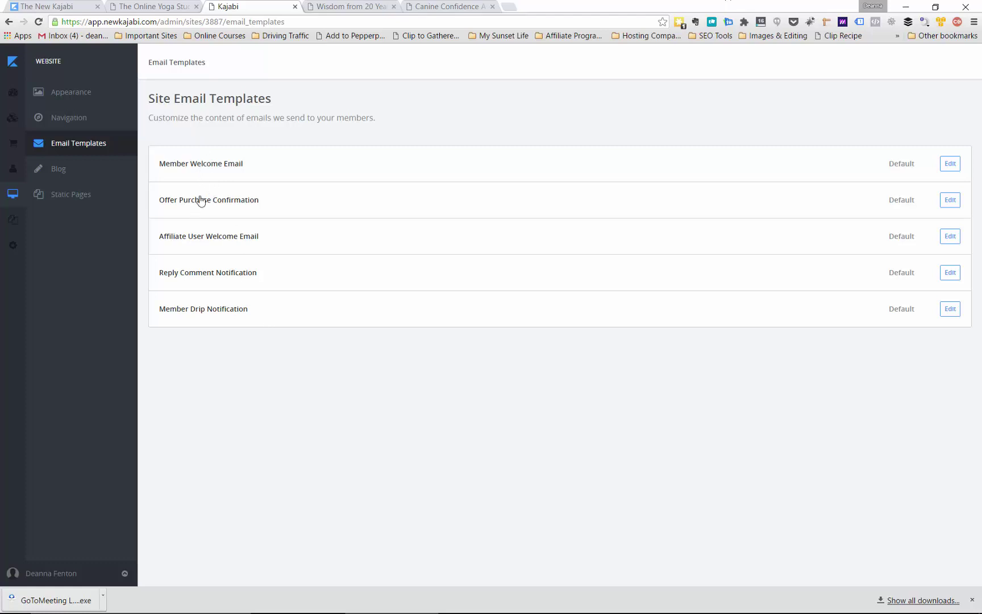
Review the Landing Pages section and its help article on claiming a free Megaphone account, and return to the Dashboard
{"action": "left_click", "coordinate": [14, 224]}
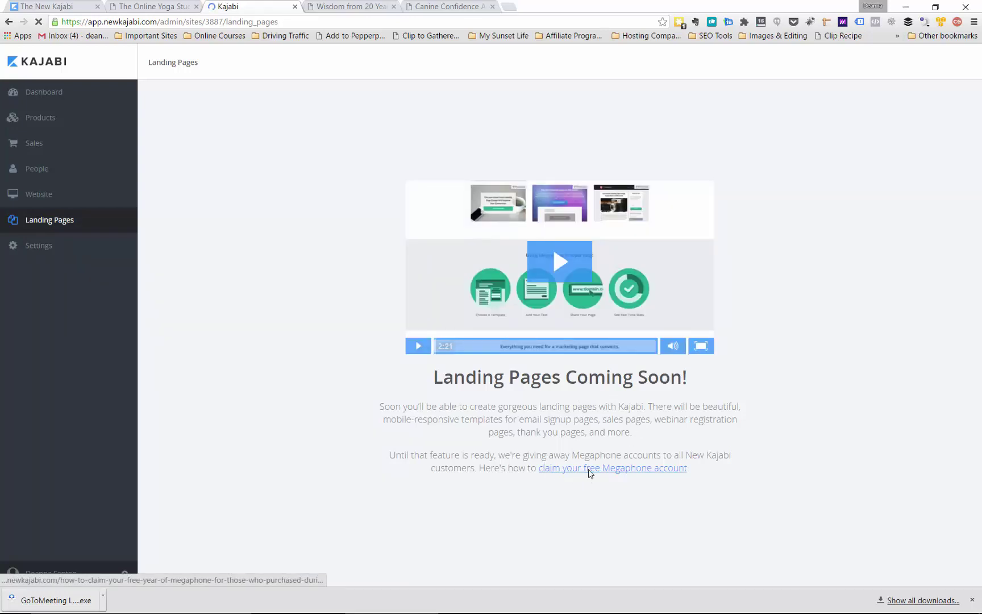
{"action": "left_click", "coordinate": [589, 468]}
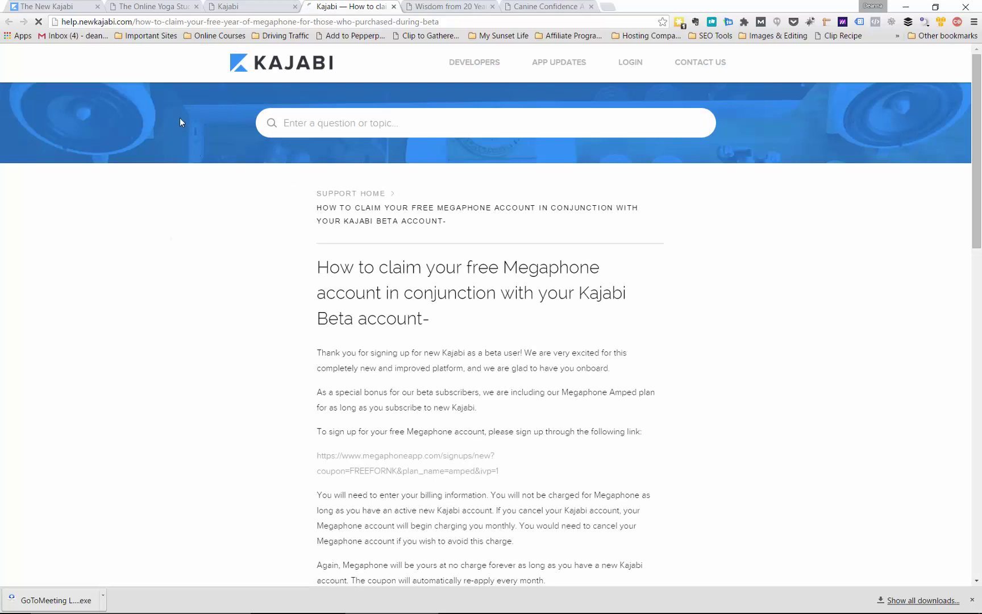
{"action": "left_click", "coordinate": [251, 7]}
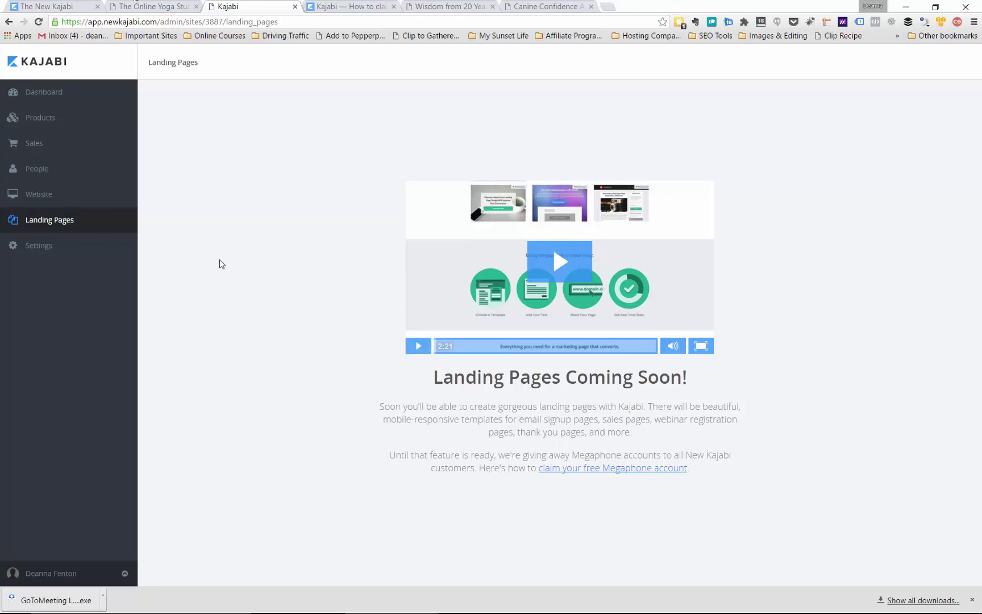
{"action": "left_click", "coordinate": [59, 98]}
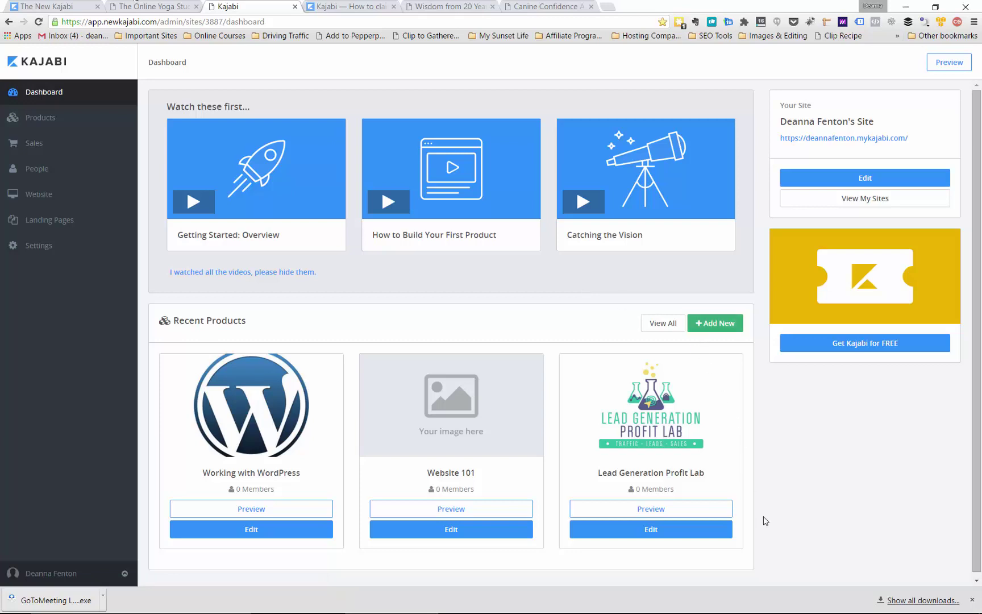
{"action": "mouse_move", "coordinate": [772, 607]}
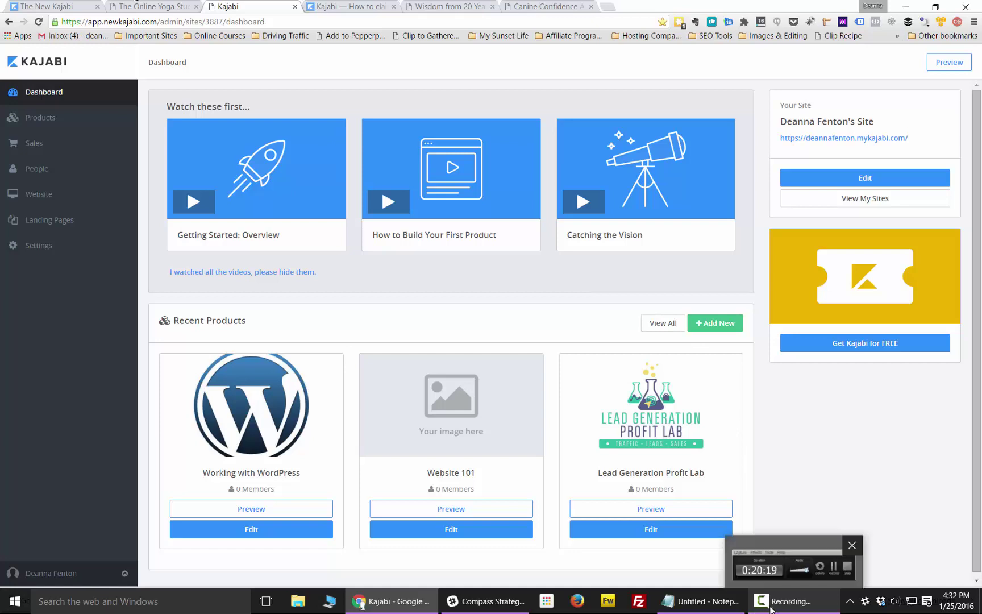